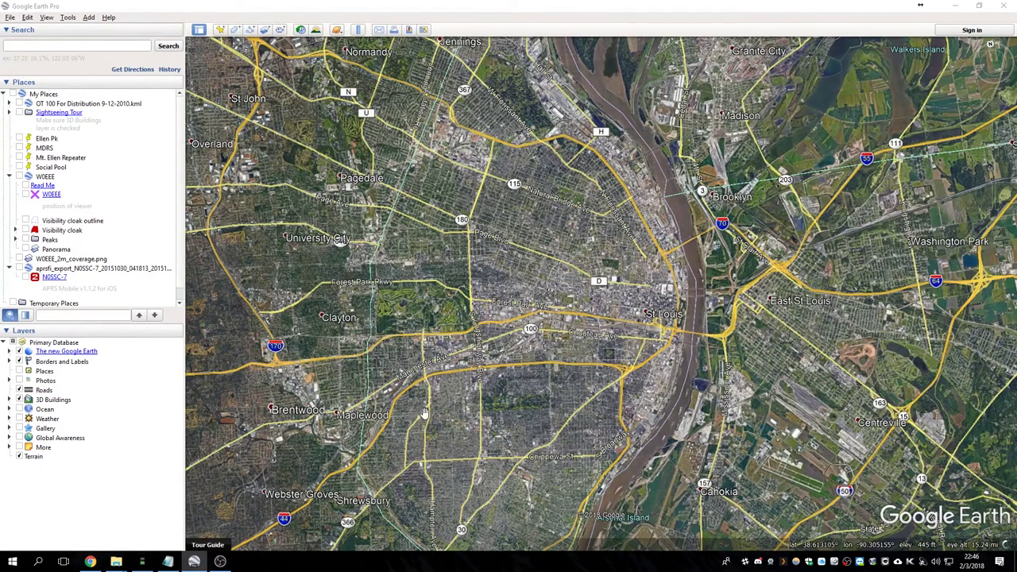
Locate the white-roofed high-rise beside the park east of Clayton and examine its rooftop from directly above
{"action": "left_click_drag", "start_coordinate": [421, 318], "coordinate": [638, 387]}
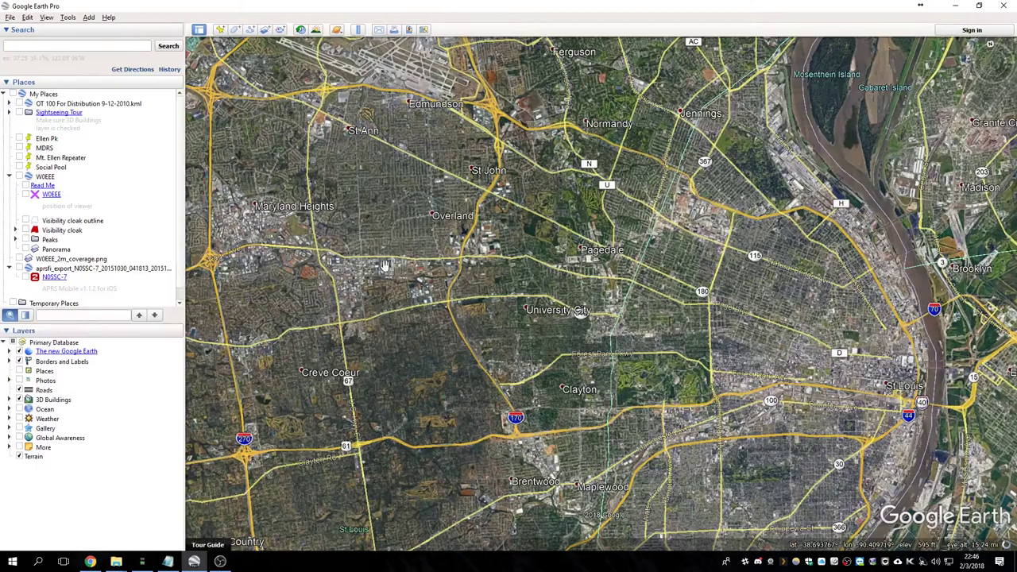
{"action": "left_click_drag", "start_coordinate": [386, 267], "coordinate": [590, 302]}
{"action": "scroll", "coordinate": [589, 302], "scroll_direction": "down", "scroll_amount": 1}
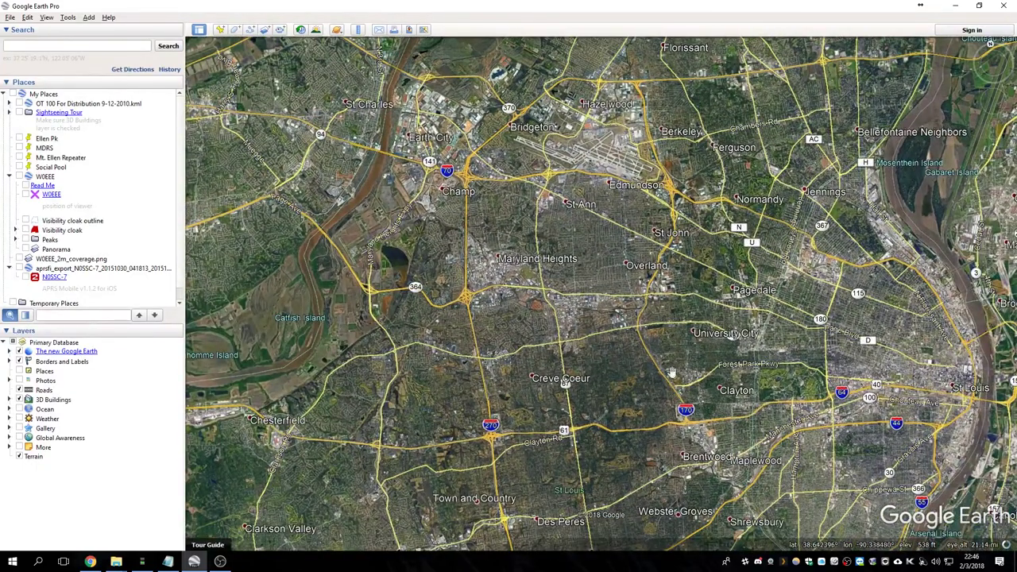
{"action": "left_click_drag", "start_coordinate": [739, 380], "coordinate": [669, 326]}
{"action": "scroll", "coordinate": [593, 356], "scroll_direction": "up", "scroll_amount": 1}
{"action": "scroll", "coordinate": [668, 326], "scroll_direction": "up", "scroll_amount": 4}
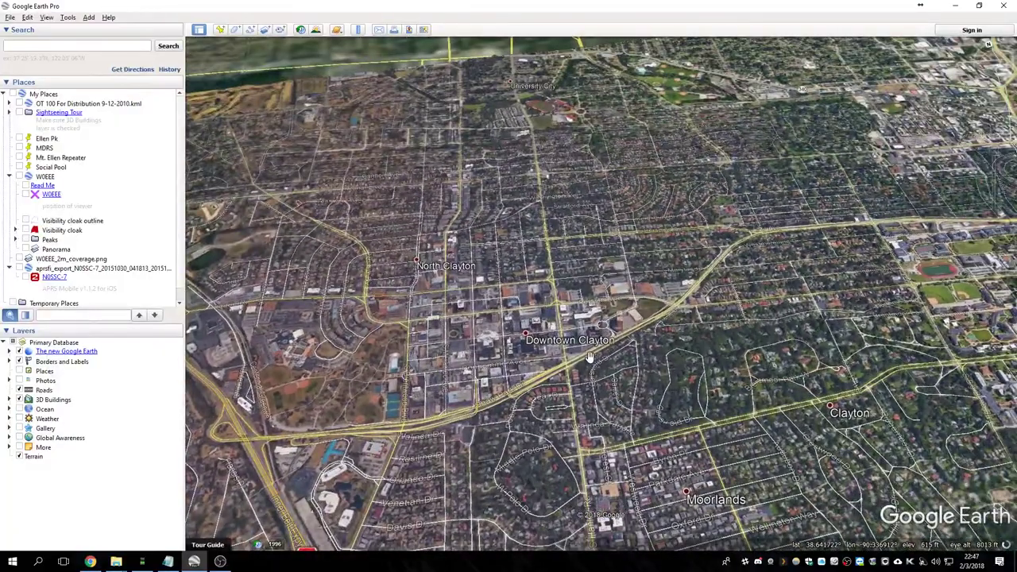
{"action": "middle_click_drag", "start_coordinate": [590, 357], "coordinate": [577, 432]}
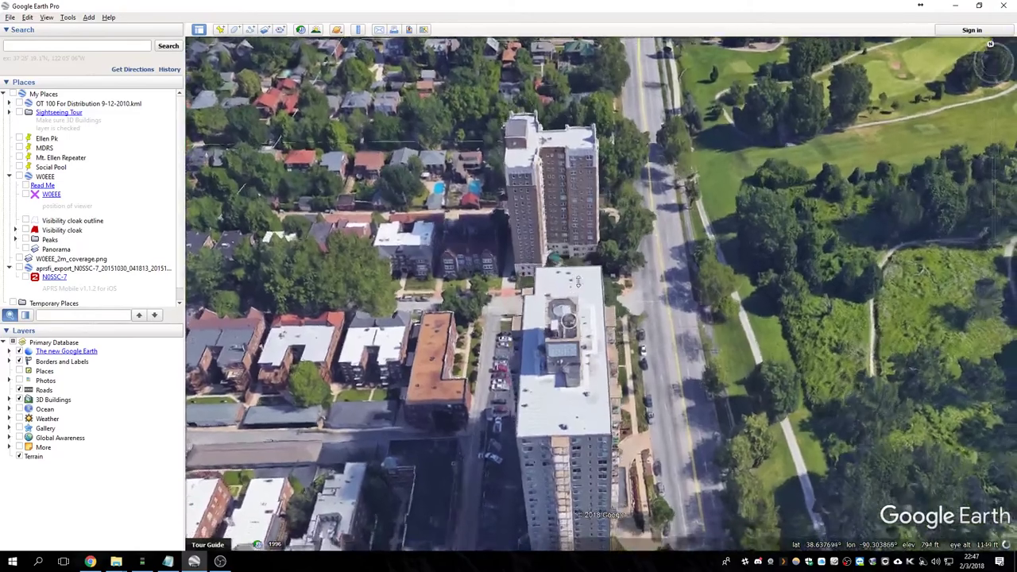
{"action": "middle_click_drag", "start_coordinate": [578, 270], "coordinate": [575, 79]}
{"action": "scroll", "coordinate": [572, 280], "scroll_direction": "up", "scroll_amount": 2}
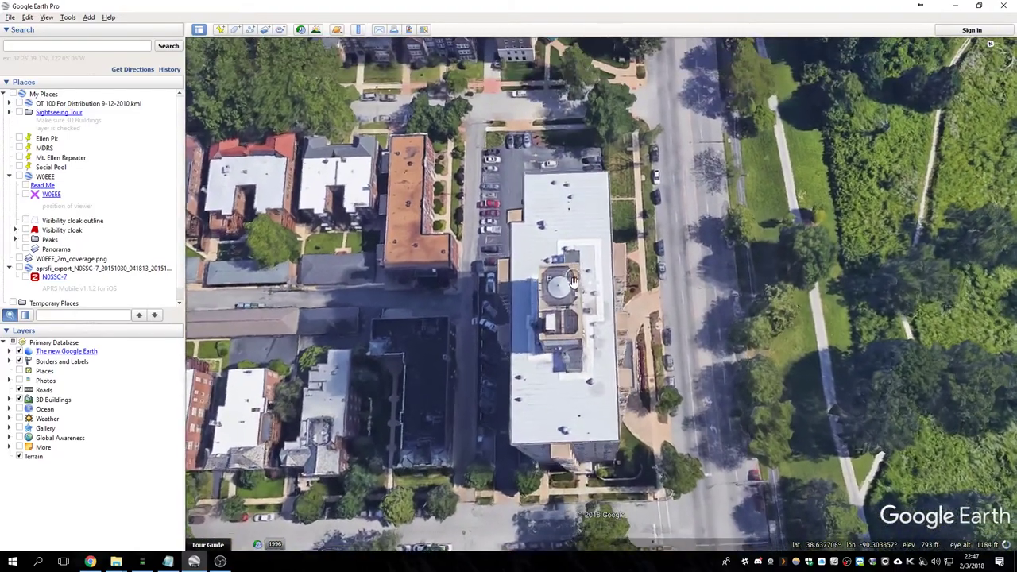
{"action": "middle_click_drag", "start_coordinate": [572, 281], "coordinate": [577, 163]}
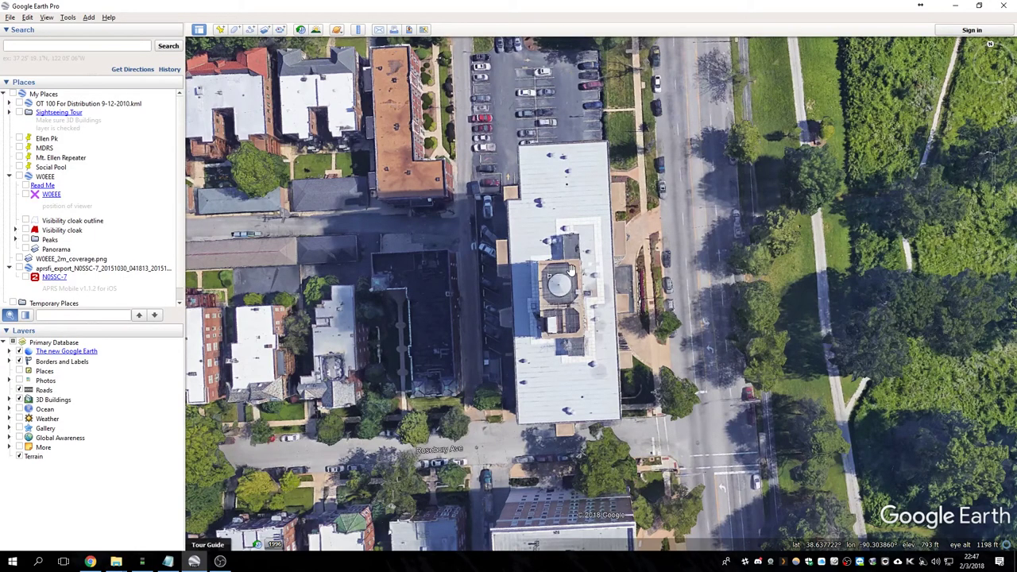
Try to measure a straight ground line from the white-roofed high-rise's rooftop with the line ruler, checking it from a tilted view
{"action": "left_click", "coordinate": [360, 30]}
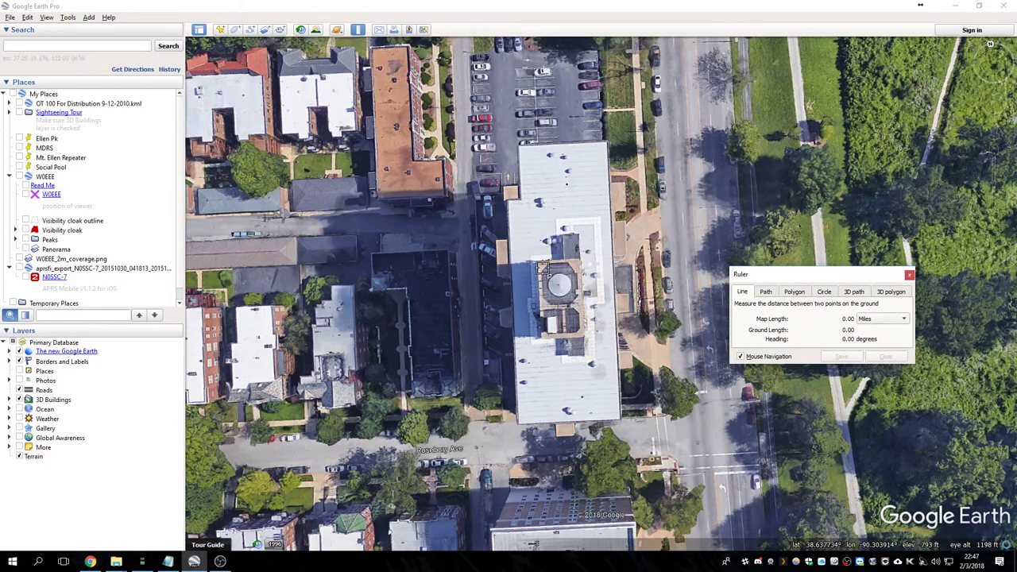
{"action": "left_click", "coordinate": [564, 263]}
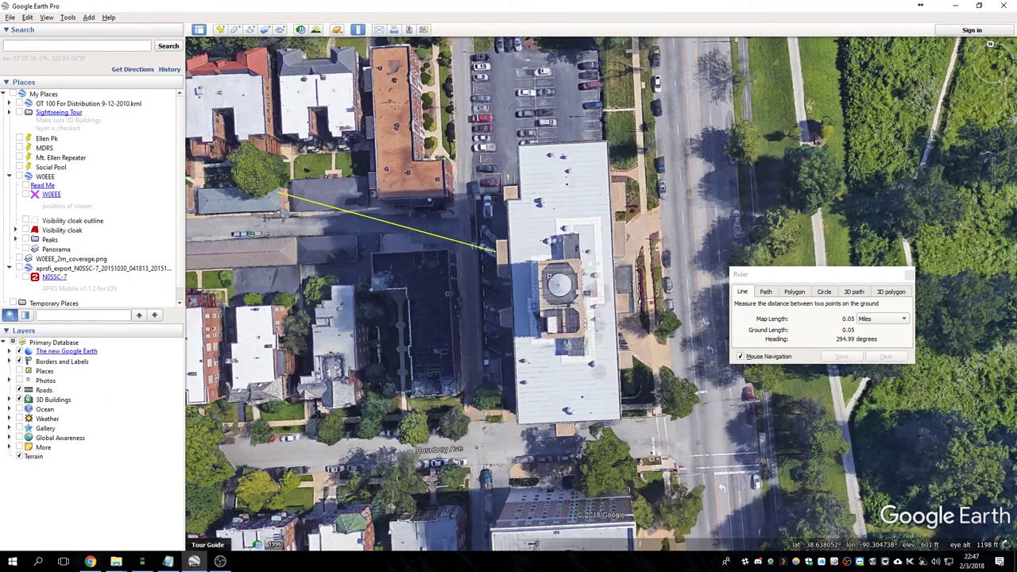
{"action": "mouse_move", "coordinate": [405, 227]}
{"action": "middle_mouse_down"}
{"action": "mouse_move", "coordinate": [407, 182]}
{"action": "mouse_move", "coordinate": [406, 209]}
{"action": "middle_mouse_up"}
{"action": "middle_click_drag", "start_coordinate": [396, 173], "coordinate": [402, 235]}
{"action": "scroll", "coordinate": [402, 233], "scroll_direction": "up", "scroll_amount": 3}
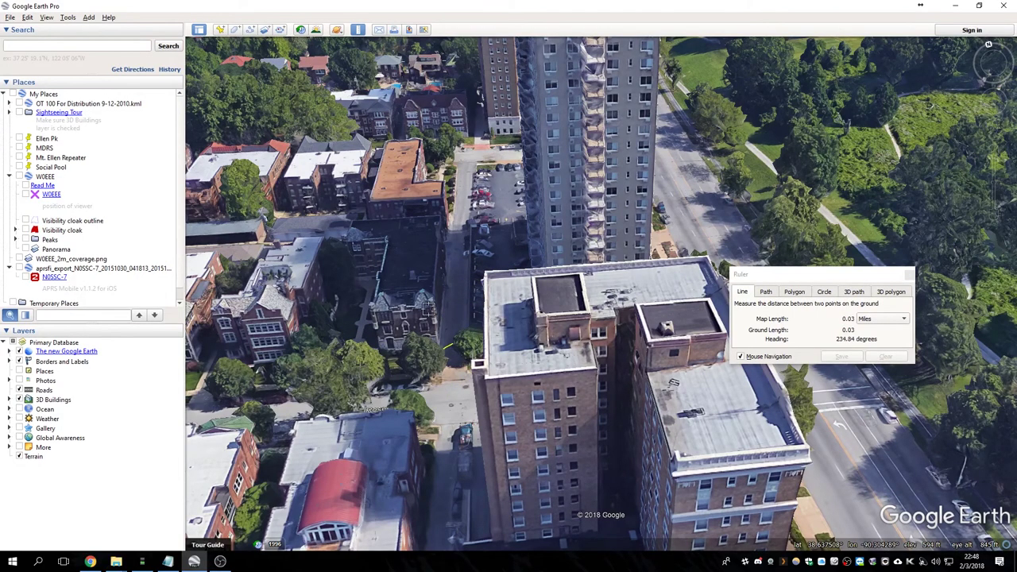
{"action": "scroll", "coordinate": [429, 309], "scroll_direction": "down", "scroll_amount": 5}
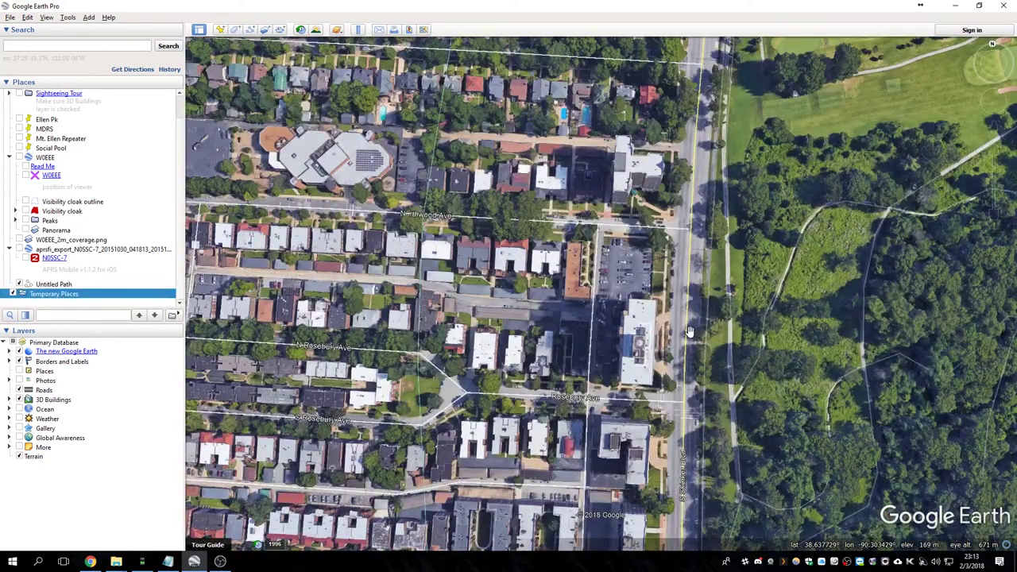
Examine the white-roofed high-rise and the surrounding blocks from overhead
{"action": "left_click_drag", "start_coordinate": [689, 332], "coordinate": [637, 429]}
{"action": "scroll", "coordinate": [616, 364], "scroll_direction": "down", "scroll_amount": 1}
{"action": "scroll", "coordinate": [616, 364], "scroll_direction": "up", "scroll_amount": 2}
{"action": "scroll", "coordinate": [402, 334], "scroll_direction": "up", "scroll_amount": 1}
{"action": "middle_click_drag", "start_coordinate": [402, 334], "coordinate": [409, 267]}
{"action": "left_click_drag", "start_coordinate": [409, 308], "coordinate": [537, 216]}
{"action": "left_click_drag", "start_coordinate": [707, 267], "coordinate": [637, 196]}
{"action": "scroll", "coordinate": [652, 252], "scroll_direction": "up", "scroll_amount": 3}
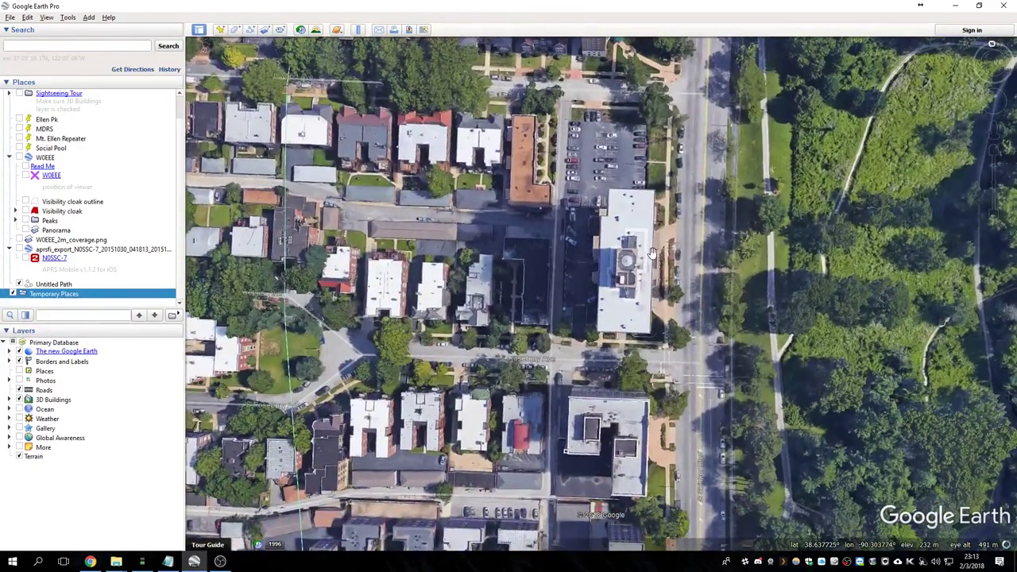
{"action": "left_click_drag", "start_coordinate": [652, 253], "coordinate": [625, 271]}
{"action": "key", "text": "alt+Tab"}
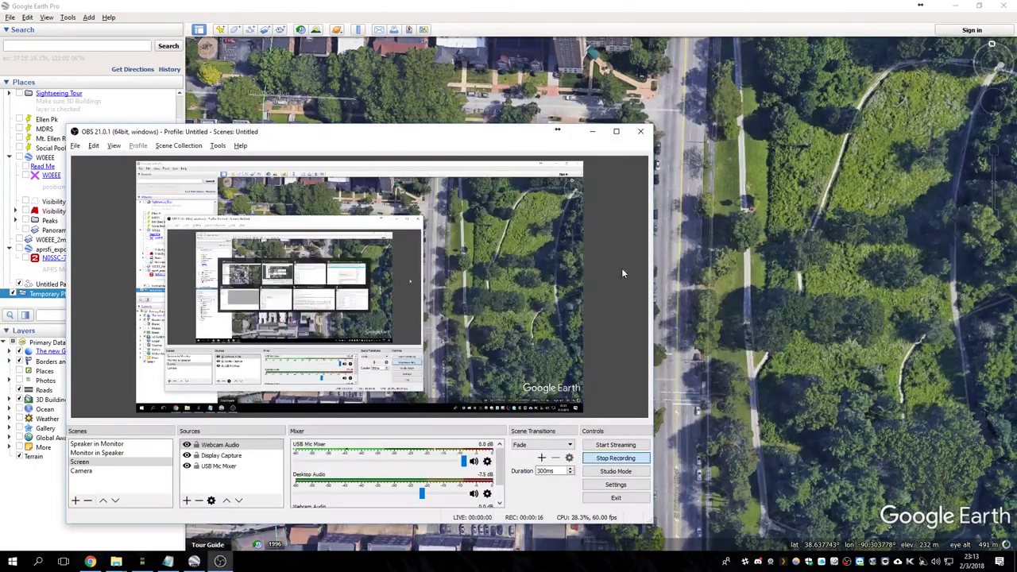
{"action": "left_click", "coordinate": [727, 273]}
Switch to Chrome and search Google for "how to draw a line between two points in kml"
{"action": "left_click", "coordinate": [90, 561]}
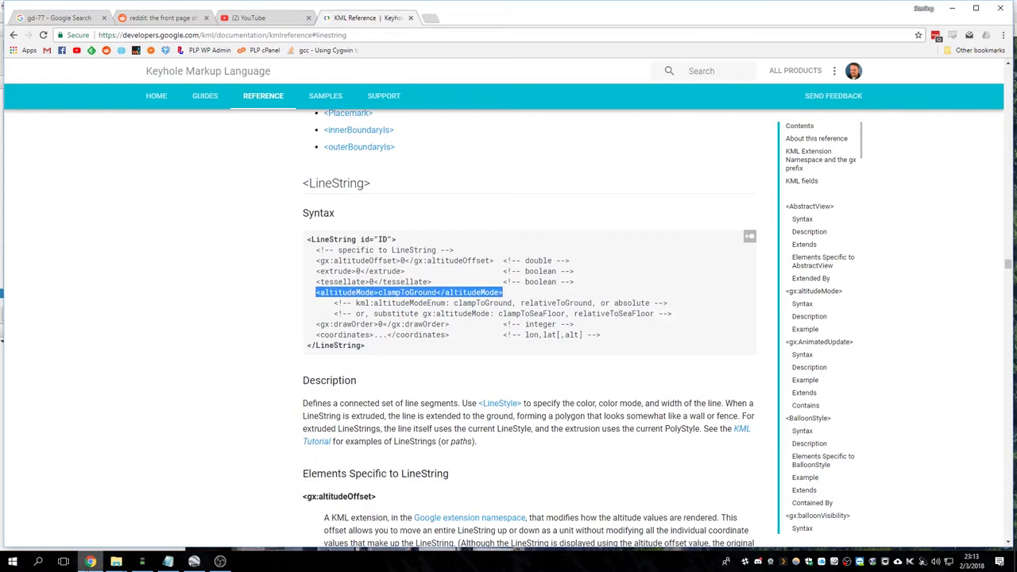
{"action": "left_click", "coordinate": [341, 35]}
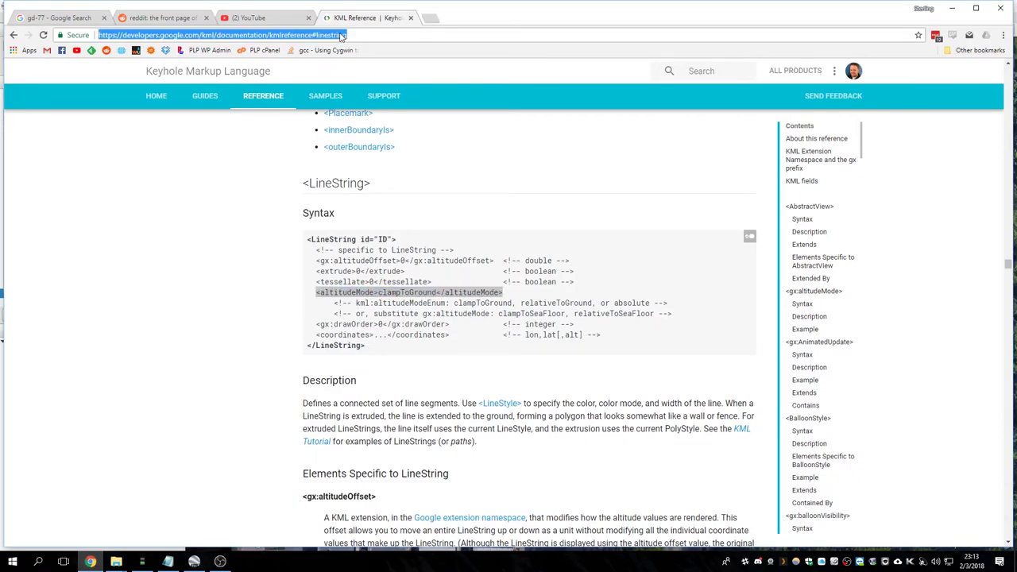
{"action": "type", "text": "how to d"}
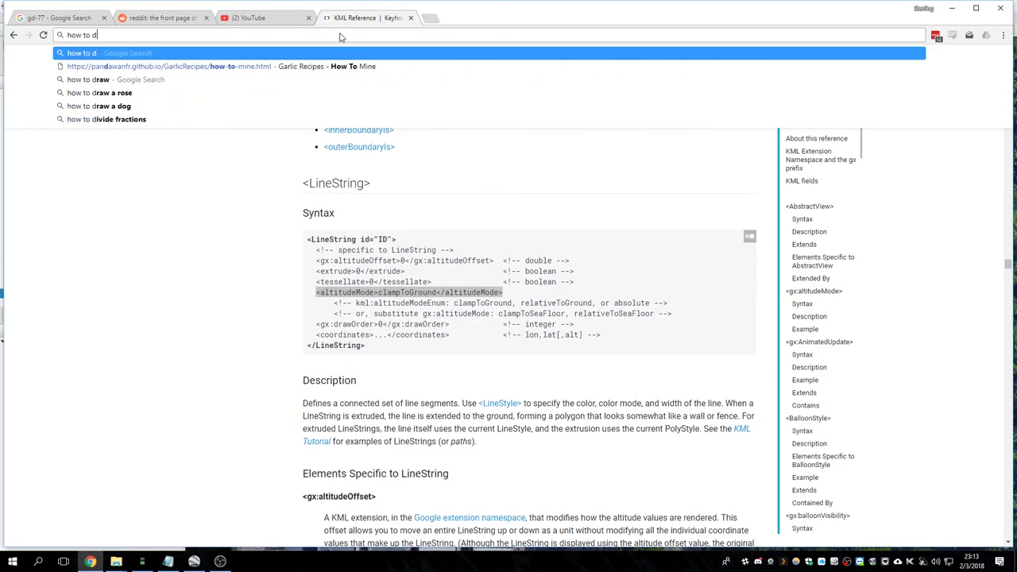
{"action": "type", "text": "raw a line "}
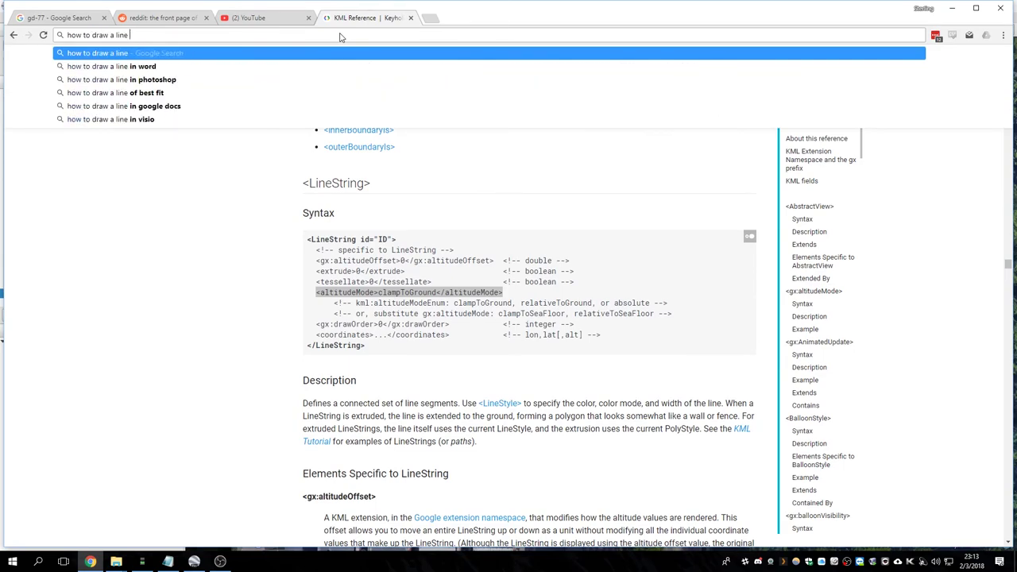
{"action": "type", "text": "between two points in gooe"}
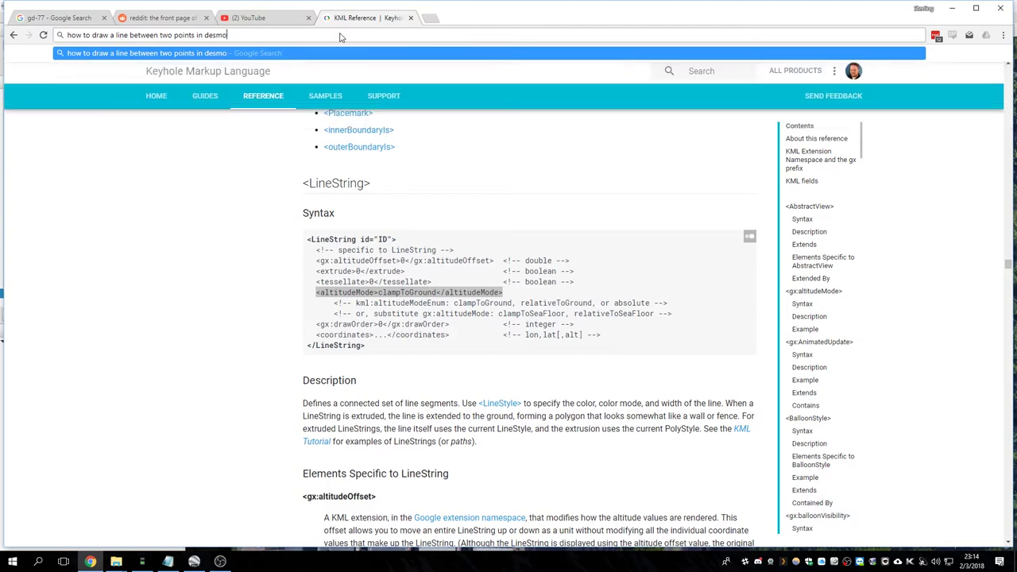
{"action": "key", "text": "BackSpace"}
{"action": "key", "text": "BackSpace"}
{"action": "key", "text": "BackSpace"}
{"action": "key", "text": "BackSpace"}
{"action": "type", "text": "km"}
{"action": "key", "text": "Return"}
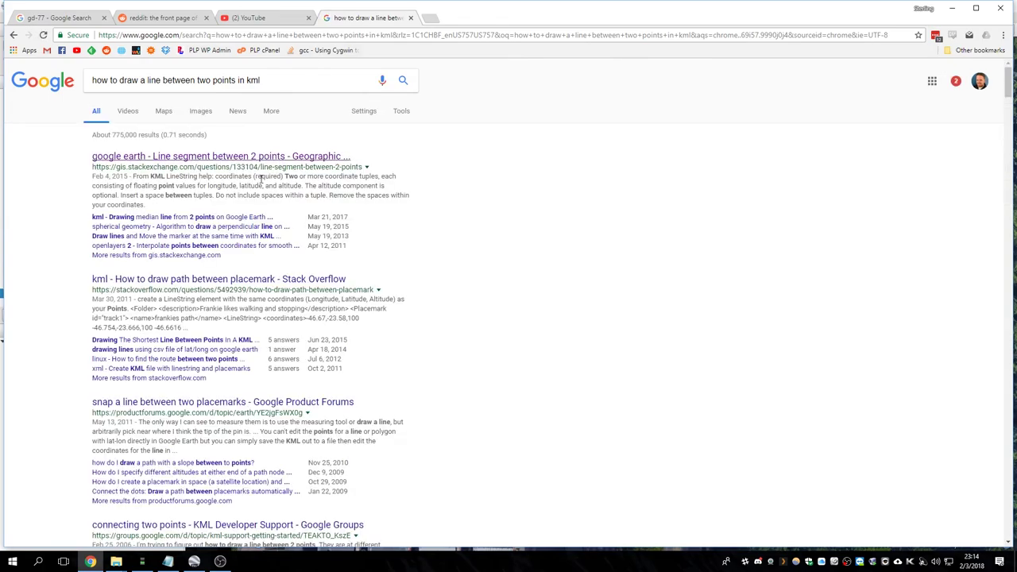
Open the GIS Stack Exchange question "Line segment between 2 points" and copy the Placemark LineString code from its accepted answer
{"action": "left_click", "coordinate": [248, 155]}
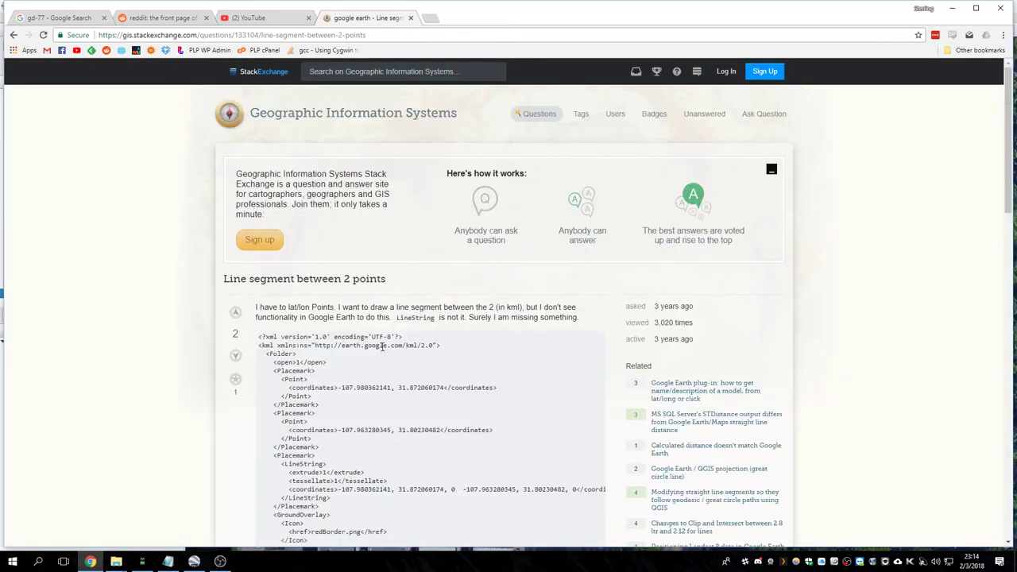
{"action": "scroll", "coordinate": [382, 347], "scroll_direction": "down", "scroll_amount": 2}
{"action": "scroll", "coordinate": [356, 268], "scroll_direction": "down", "scroll_amount": 8}
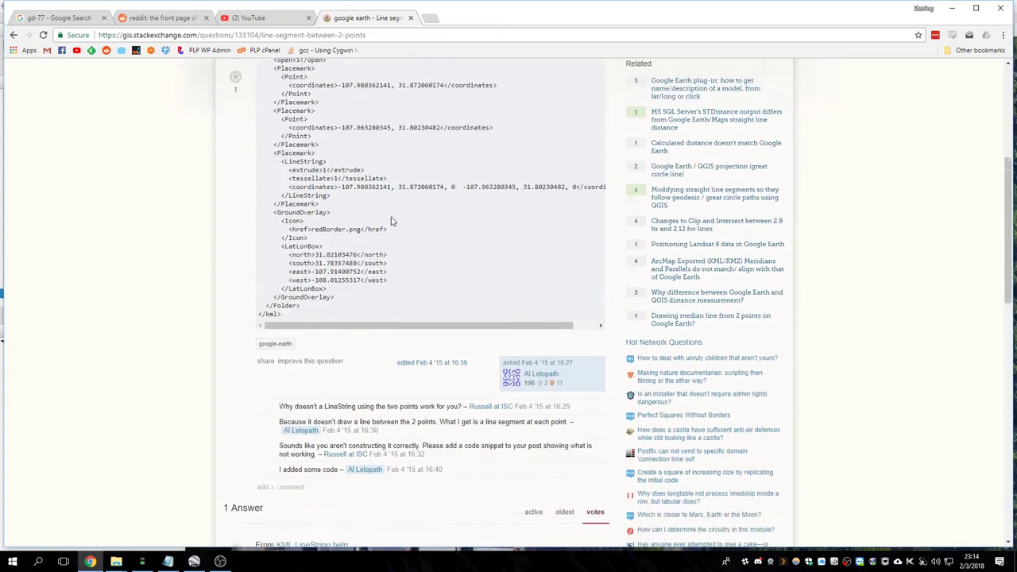
{"action": "scroll", "coordinate": [387, 218], "scroll_direction": "down", "scroll_amount": 1}
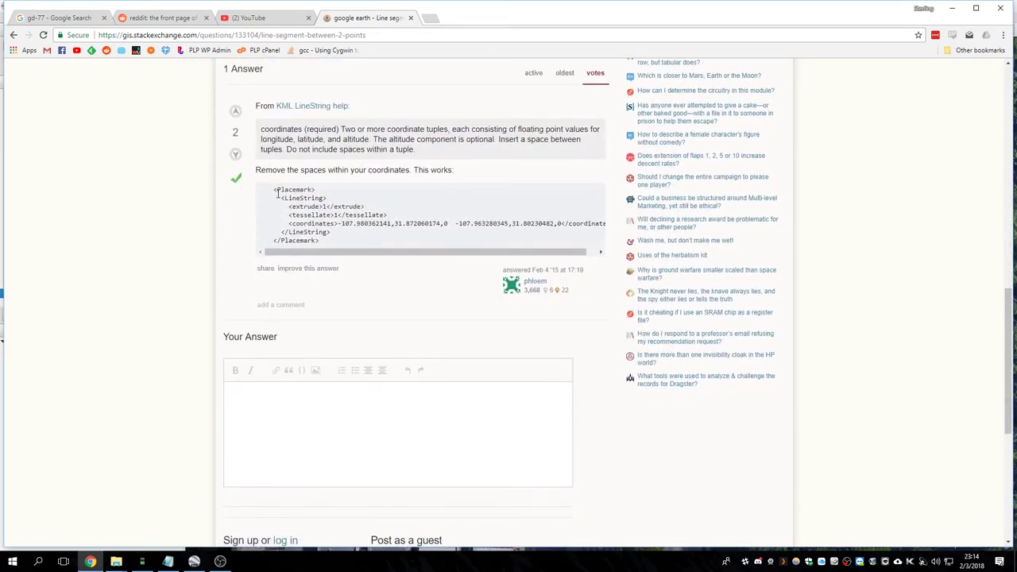
{"action": "left_click_drag", "start_coordinate": [272, 191], "coordinate": [319, 243]}
{"action": "key", "text": "ctrl+c"}
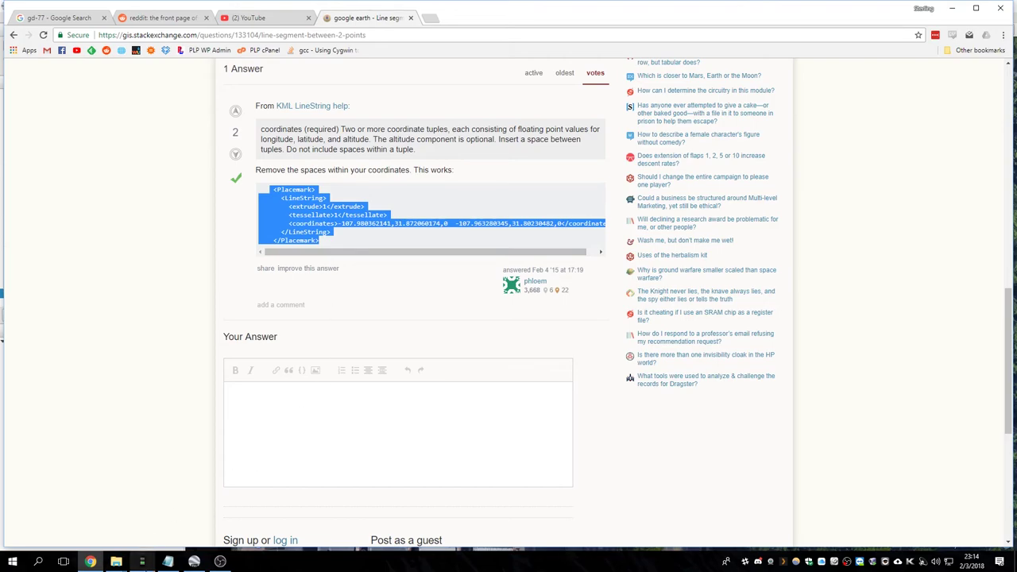
Open a new Notepad document and paste the copied Placemark LineString code into it
{"action": "left_click", "coordinate": [167, 561]}
{"action": "key", "text": "alt+Tab"}
{"action": "key", "text": "Tab"}
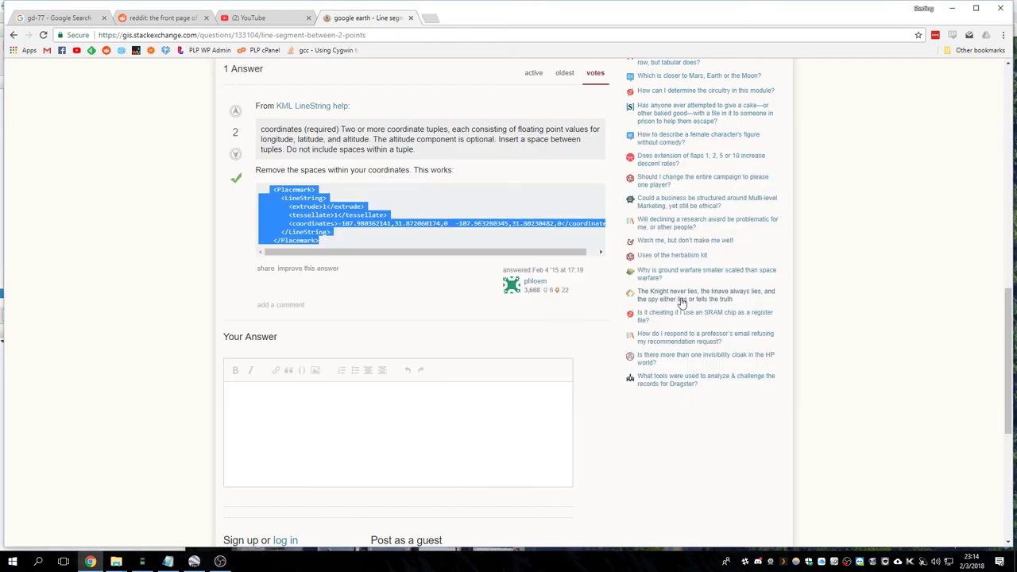
{"action": "key", "text": "super"}
{"action": "key", "text": "super"}
{"action": "type", "text": "notepad"}
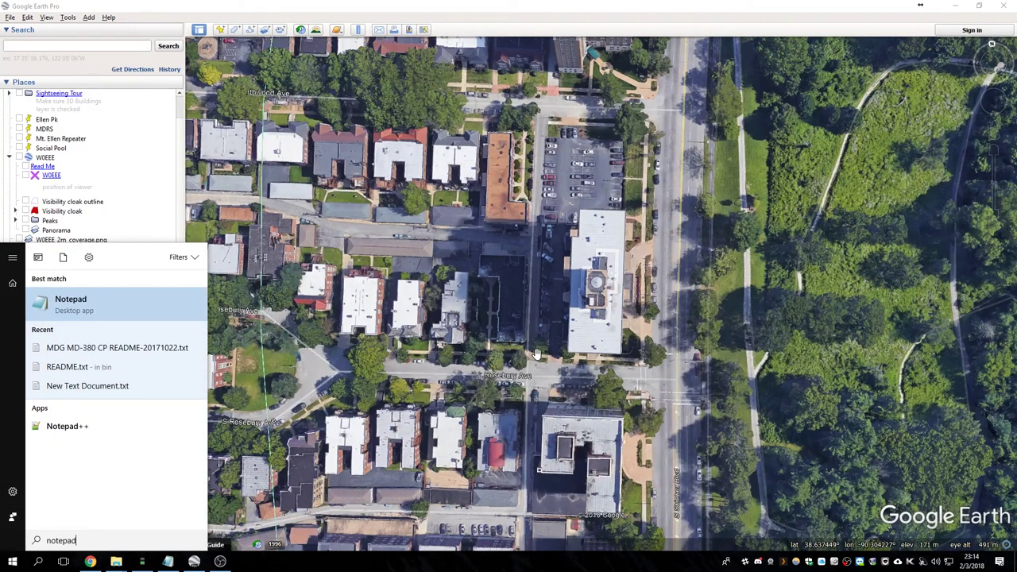
{"action": "key", "text": "Return"}
{"action": "key", "text": "ctrl+v"}
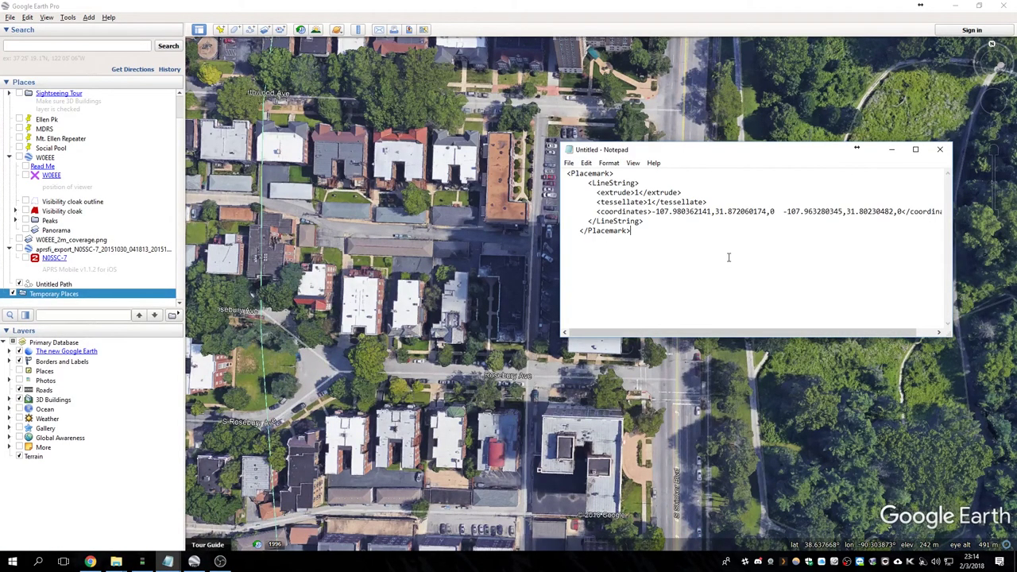
Highlight the coordinates in the LineString code and move the Notepad window aside to uncover the high-rise
{"action": "left_click_drag", "start_coordinate": [654, 212], "coordinate": [777, 222]}
{"action": "left_click", "coordinate": [651, 222]}
{"action": "left_click_drag", "start_coordinate": [651, 211], "coordinate": [776, 211]}
{"action": "left_click", "coordinate": [777, 212]}
{"action": "left_click_drag", "start_coordinate": [650, 211], "coordinate": [792, 221]}
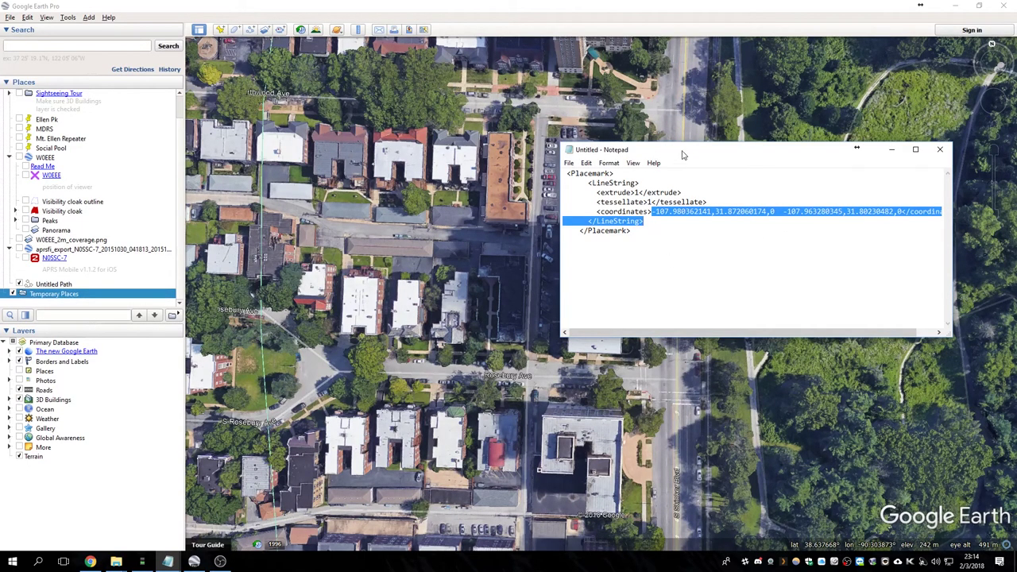
{"action": "left_click_drag", "start_coordinate": [682, 155], "coordinate": [792, 122]}
Switch back to Google Earth and view the white-roofed high-rise's rooftop structure close up from directly overhead
{"action": "scroll", "coordinate": [636, 270], "scroll_direction": "up", "scroll_amount": 2}
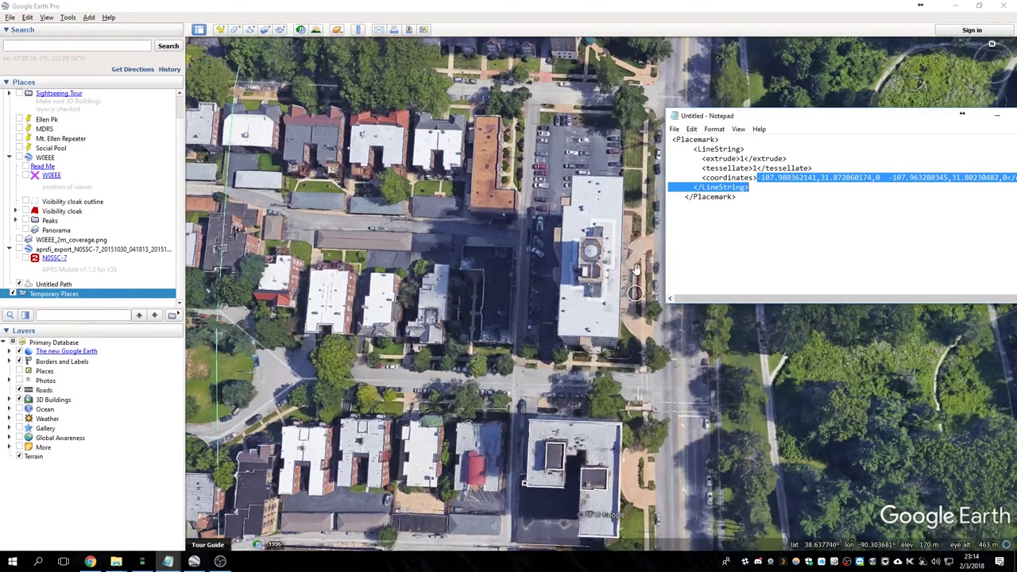
{"action": "left_click", "coordinate": [636, 271]}
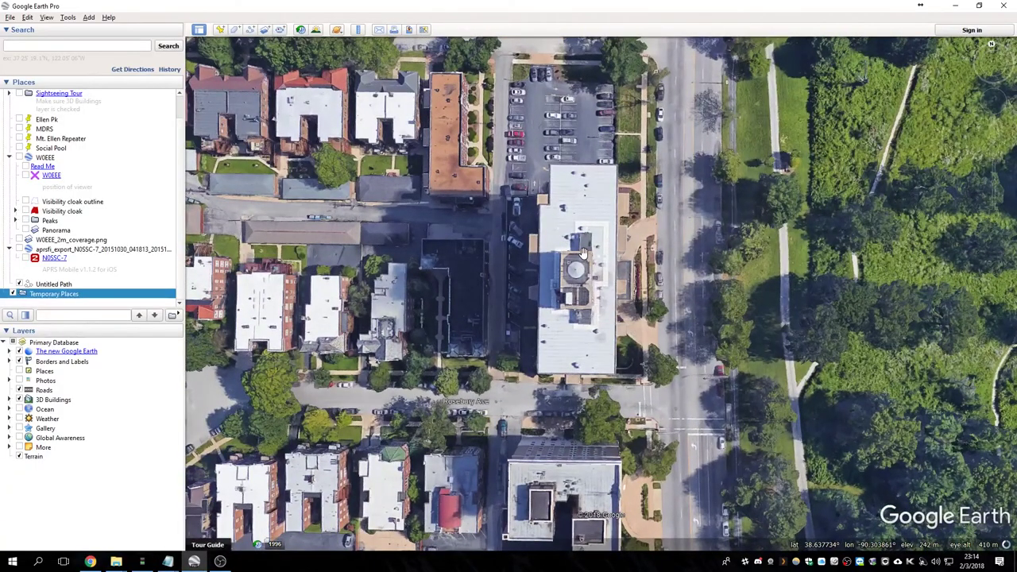
{"action": "scroll", "coordinate": [582, 253], "scroll_direction": "up", "scroll_amount": 3}
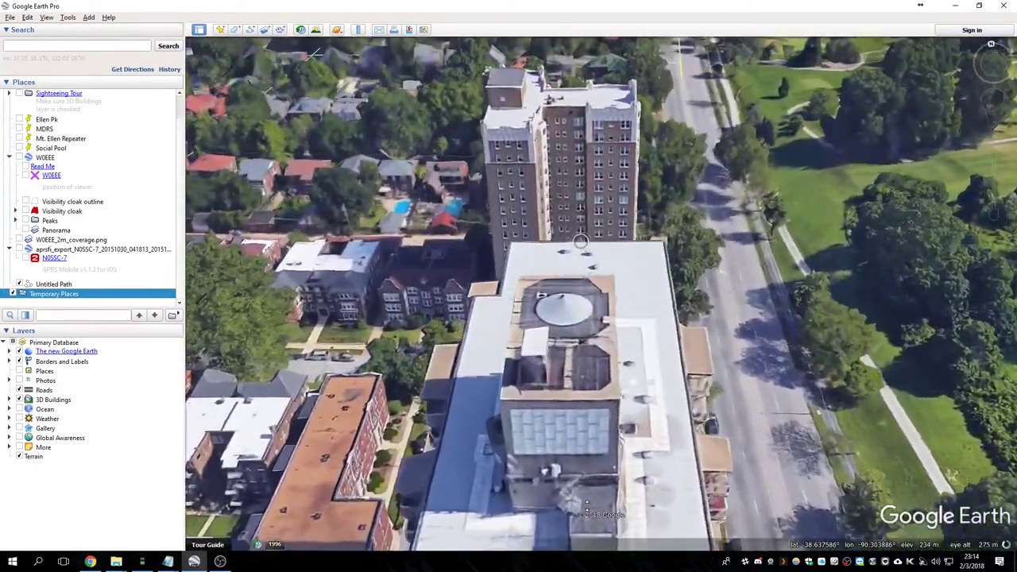
{"action": "middle_click_drag", "start_coordinate": [588, 509], "coordinate": [566, 135]}
{"action": "left_click_drag", "start_coordinate": [564, 129], "coordinate": [559, 307]}
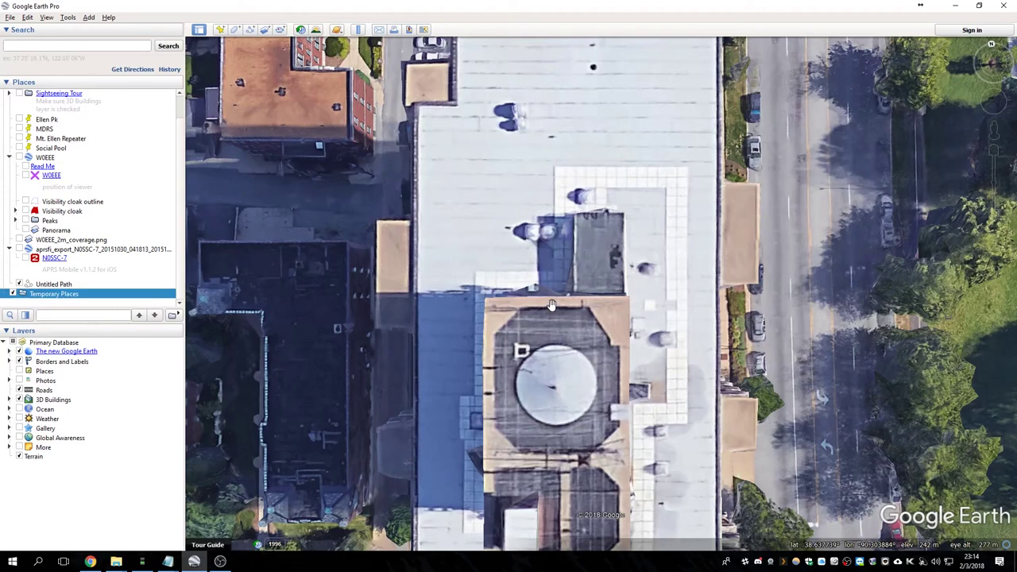
Place the Notepad window over the high-rise's roof so the map's coordinate read-out stays uncovered, and return to Google Earth
{"action": "key", "text": "alt+Tab"}
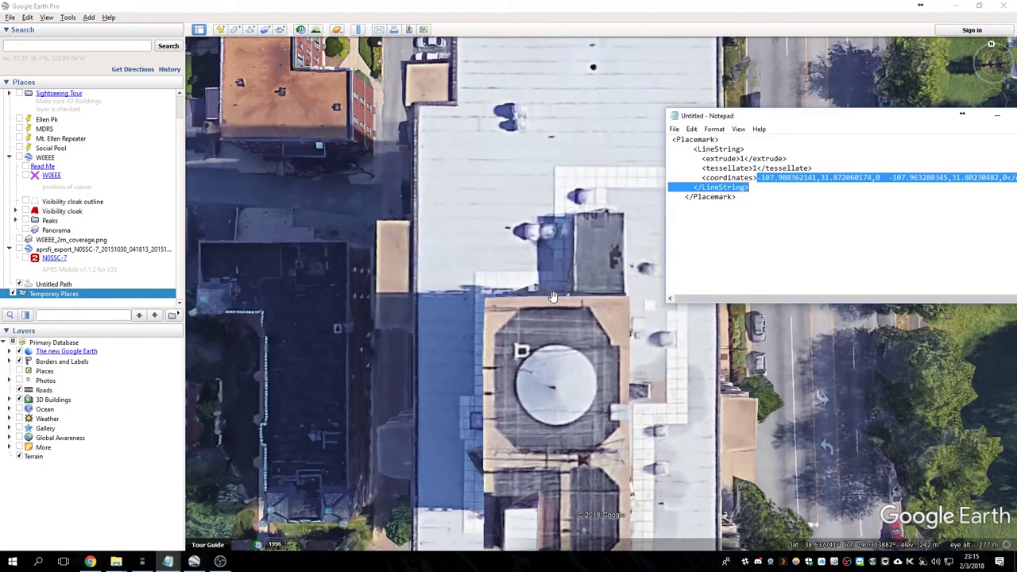
{"action": "left_click_drag", "start_coordinate": [784, 118], "coordinate": [624, 93]}
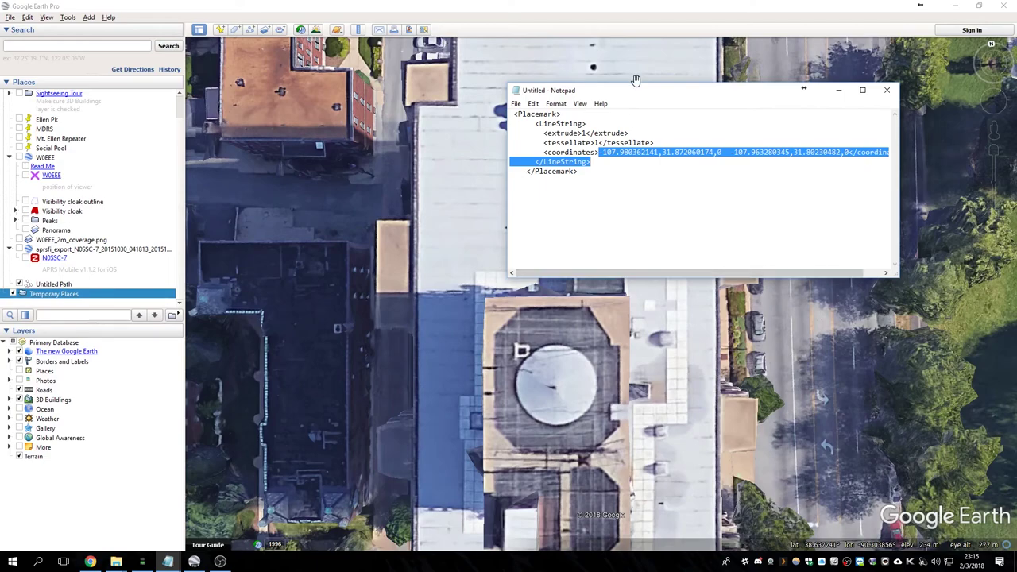
{"action": "left_click_drag", "start_coordinate": [635, 93], "coordinate": [618, 152]}
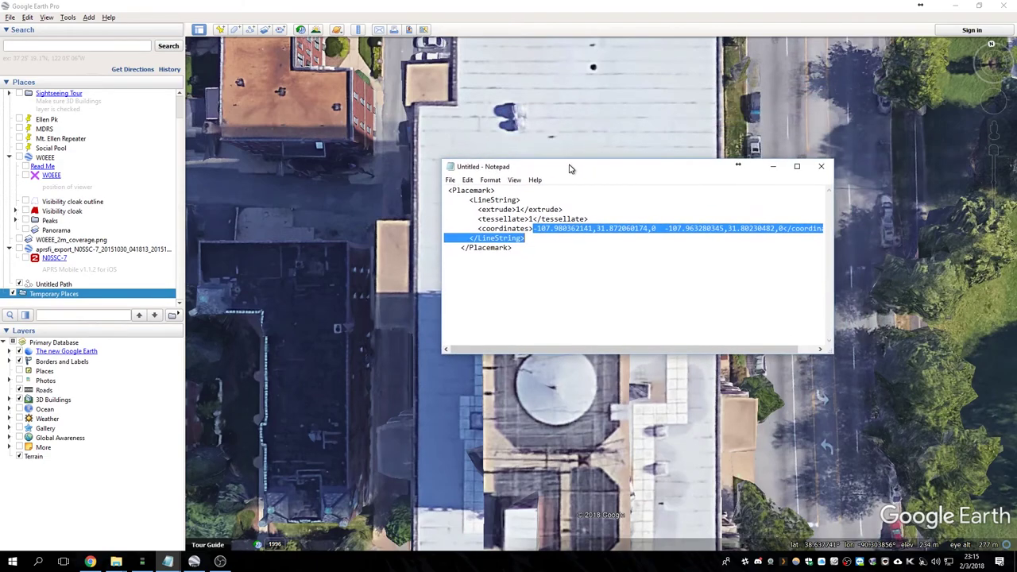
{"action": "mouse_move", "coordinate": [569, 169]}
{"action": "left_mouse_down"}
{"action": "mouse_move", "coordinate": [590, 112]}
{"action": "mouse_move", "coordinate": [554, 177]}
{"action": "left_mouse_up"}
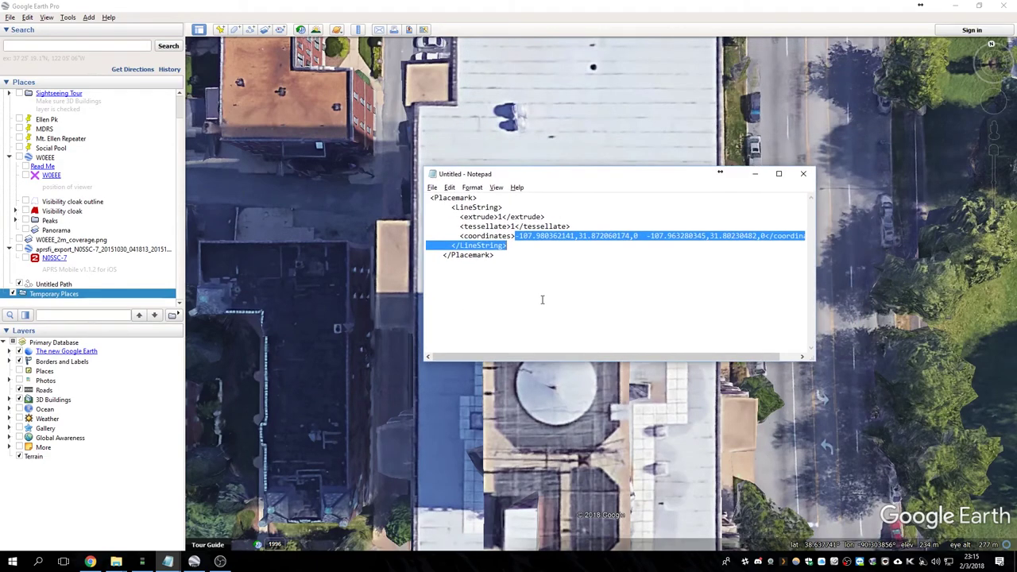
{"action": "key", "text": "alt+Tab"}
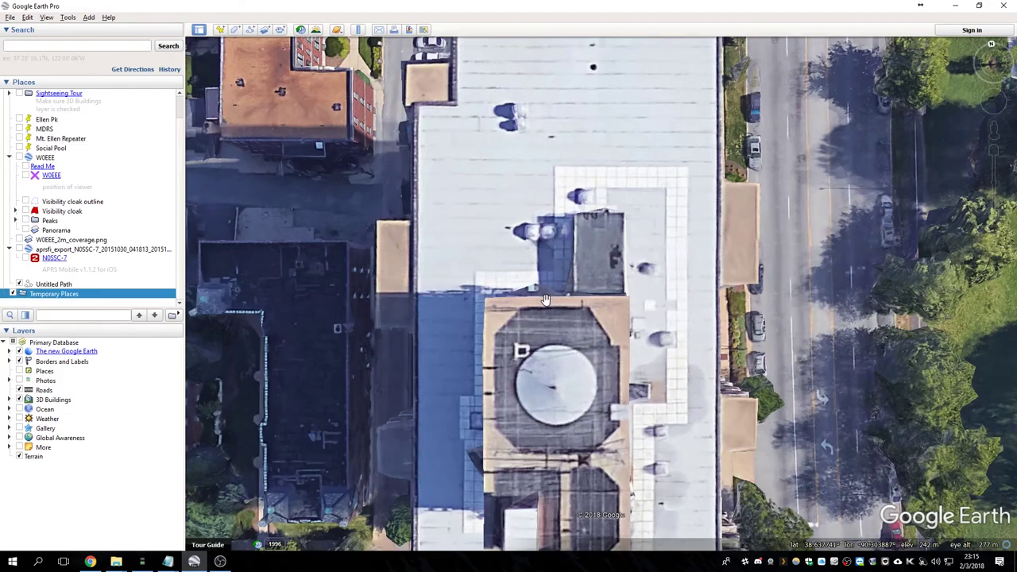
Switch to Notepad and replace the LineString's first coordinate tuple with -90.303856,38.637741,234
{"action": "key", "text": "alt+Tab"}
{"action": "key", "text": "alt+Tab"}
{"action": "key", "text": "alt+Tab"}
{"action": "key", "text": "alt+Tab"}
{"action": "key", "text": "alt+Tab"}
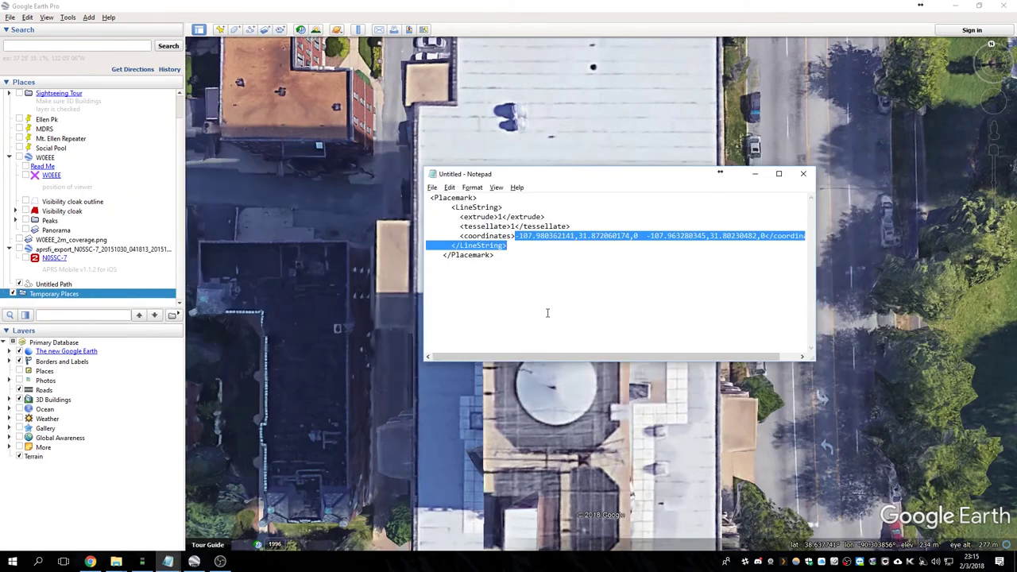
{"action": "left_click", "coordinate": [516, 241]}
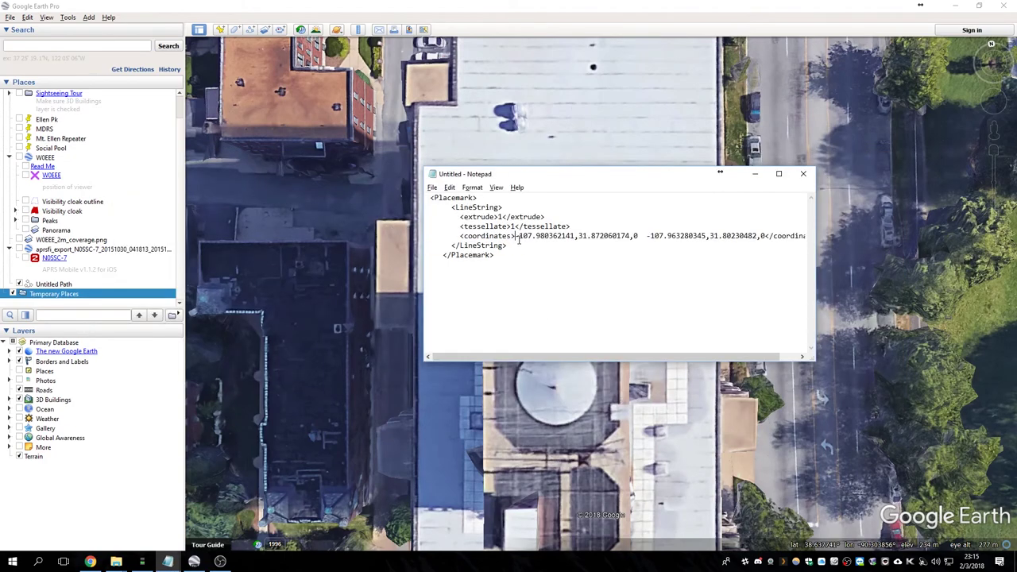
{"action": "left_click_drag", "start_coordinate": [518, 236], "coordinate": [632, 236]}
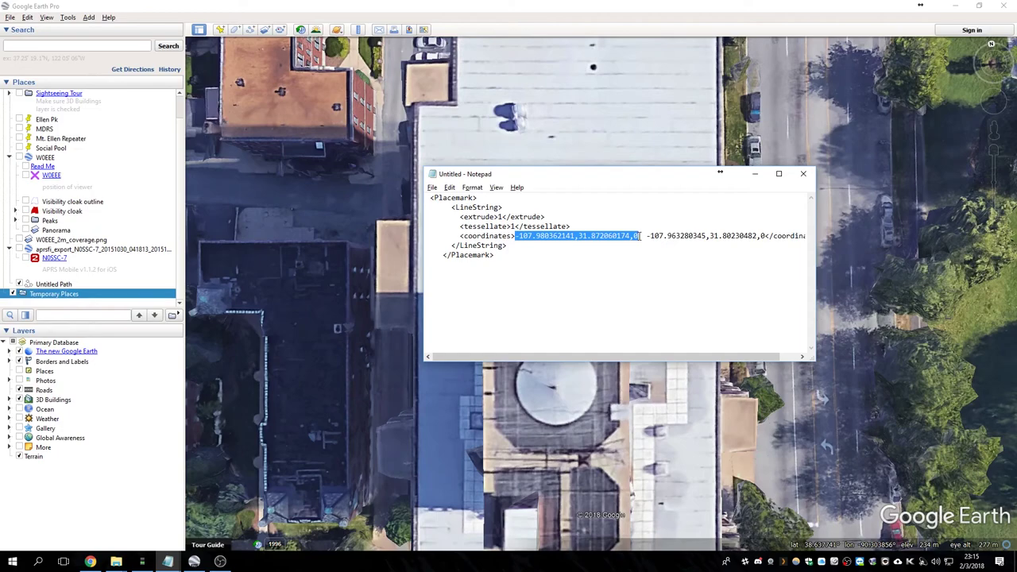
{"action": "type", "text": "-90.303856,38.6377"}
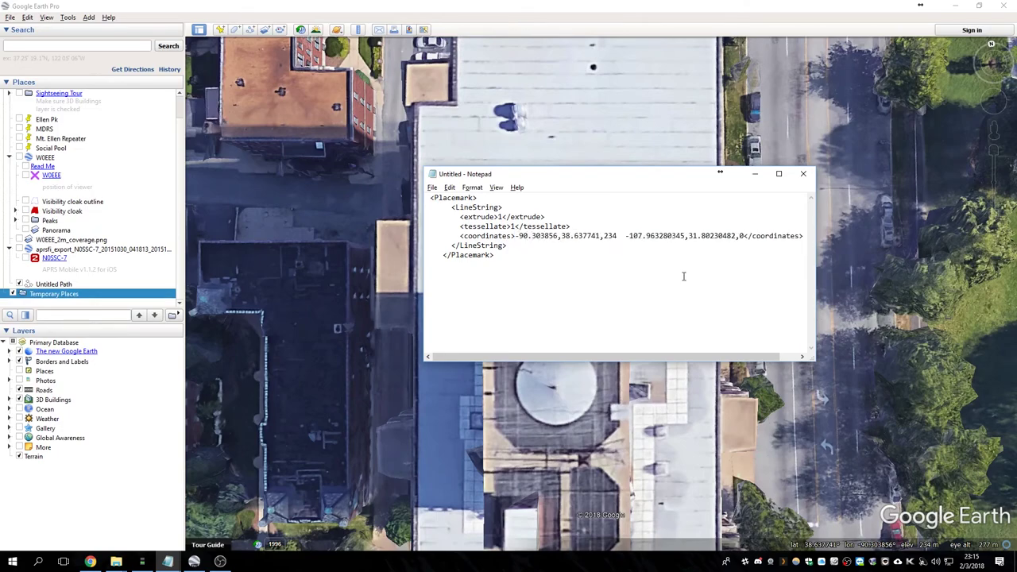
Return to Google Earth and view the second building's gray rooftop with the twin-fan unit close up from directly overhead
{"action": "left_click", "coordinate": [862, 309]}
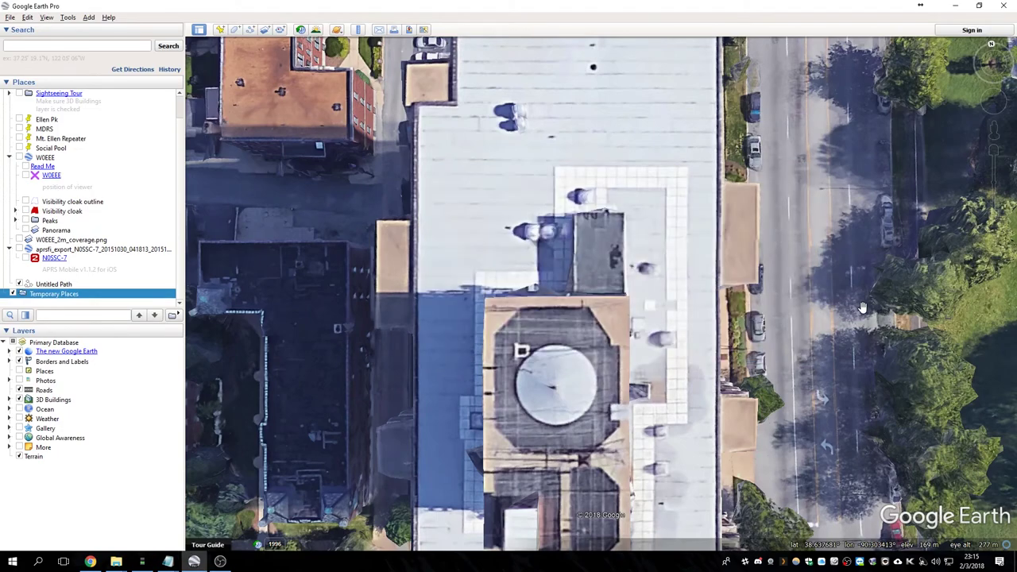
{"action": "right_click_drag", "start_coordinate": [581, 354], "coordinate": [607, 104]}
{"action": "scroll", "coordinate": [485, 295], "scroll_direction": "down", "scroll_amount": 10}
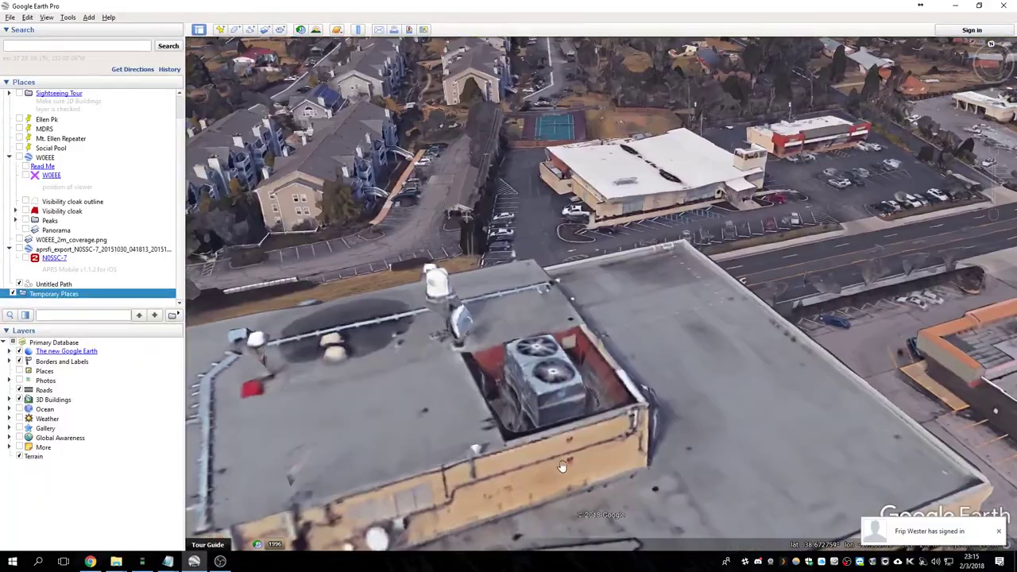
{"action": "key", "text": "r"}
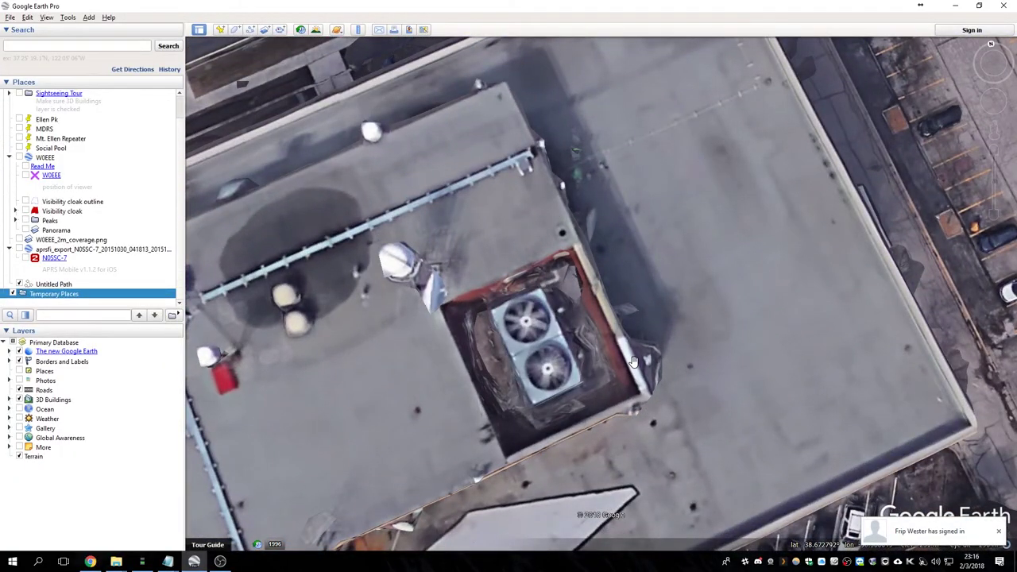
Switch to Notepad and replace the LineString's second coordinate tuple with -90.388663,38.672827,251
{"action": "key", "text": "alt+Tab"}
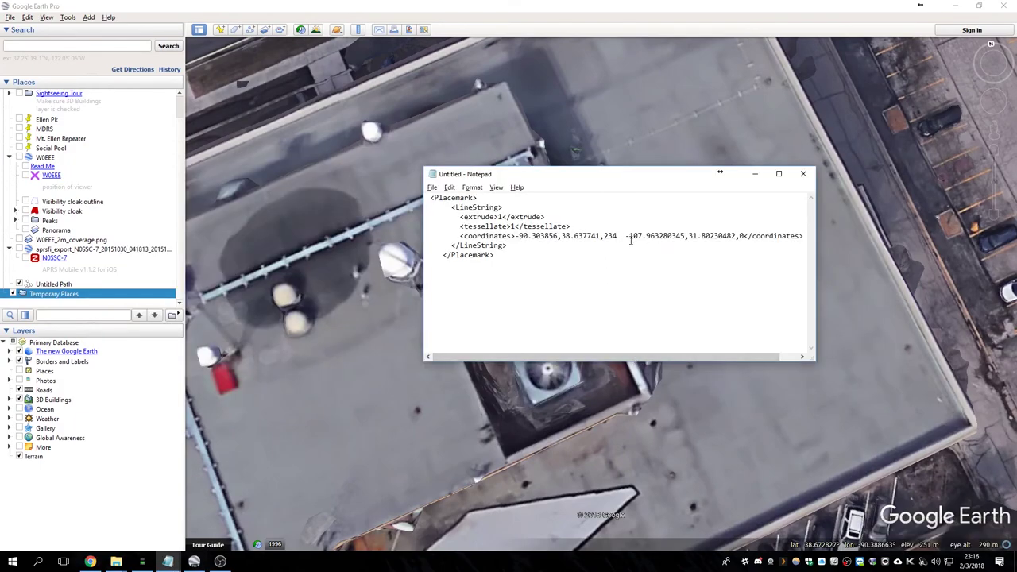
{"action": "left_click_drag", "start_coordinate": [628, 236], "coordinate": [745, 238]}
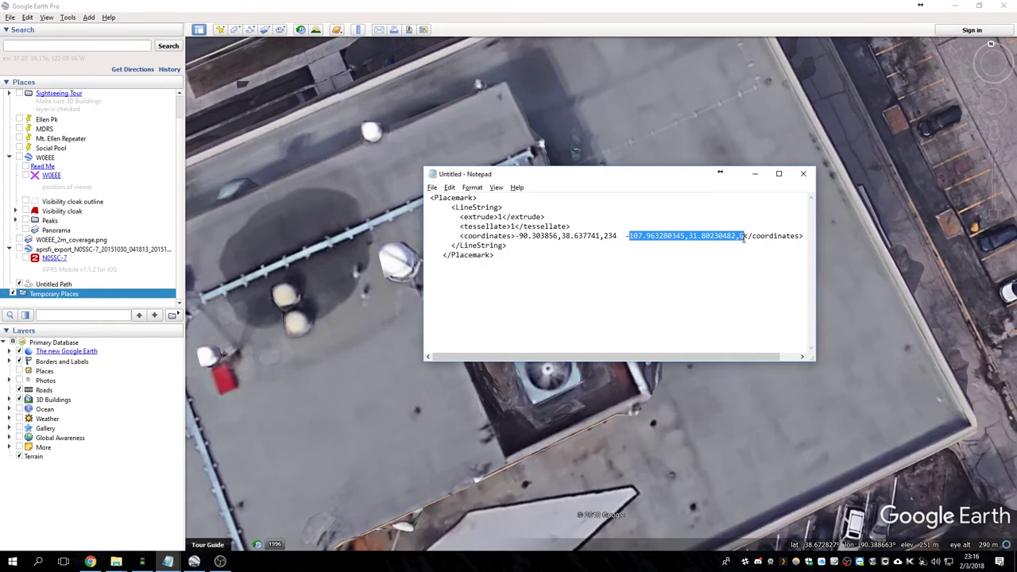
{"action": "type", "text": "90.38866"}
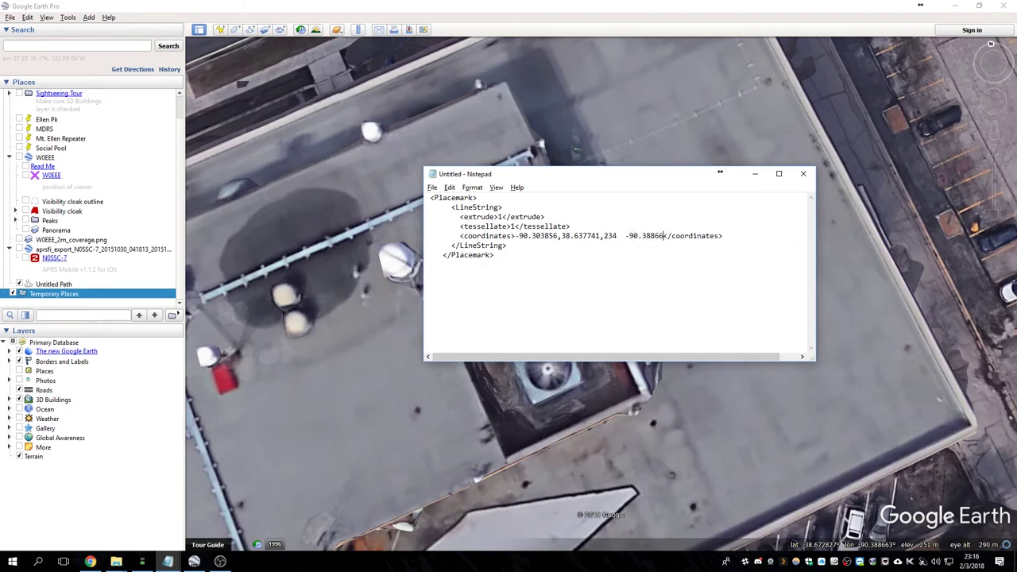
{"action": "type", "text": "3,38.672827,251"}
Save the code as 85to91.kml with file type All Files in the Ham Radio KML folder, and minimize Notepad
{"action": "key", "text": "ctrl+s"}
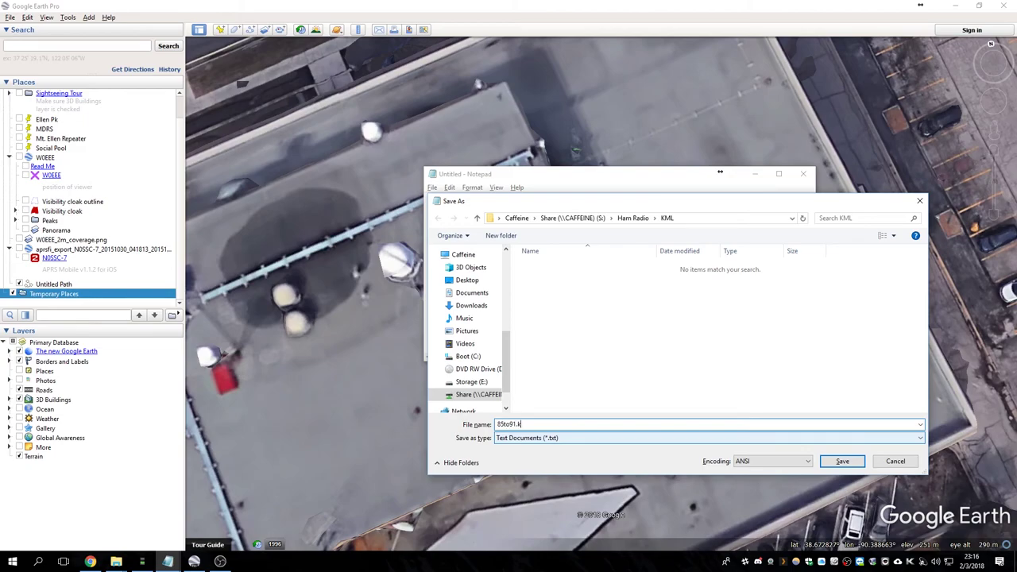
{"action": "left_click", "coordinate": [540, 438]}
{"action": "left_click", "coordinate": [516, 459]}
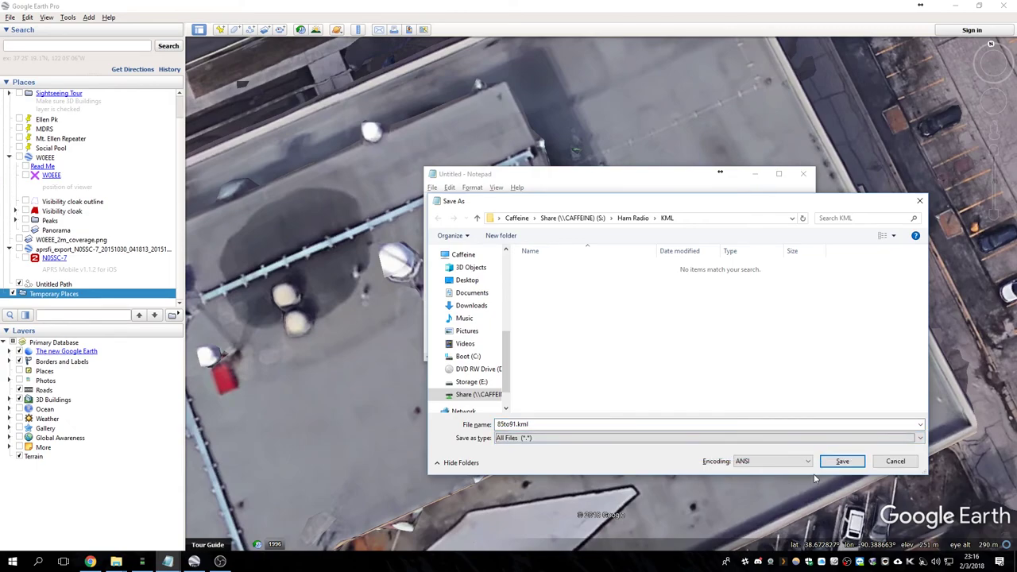
{"action": "left_click", "coordinate": [841, 462]}
{"action": "left_click", "coordinate": [755, 174]}
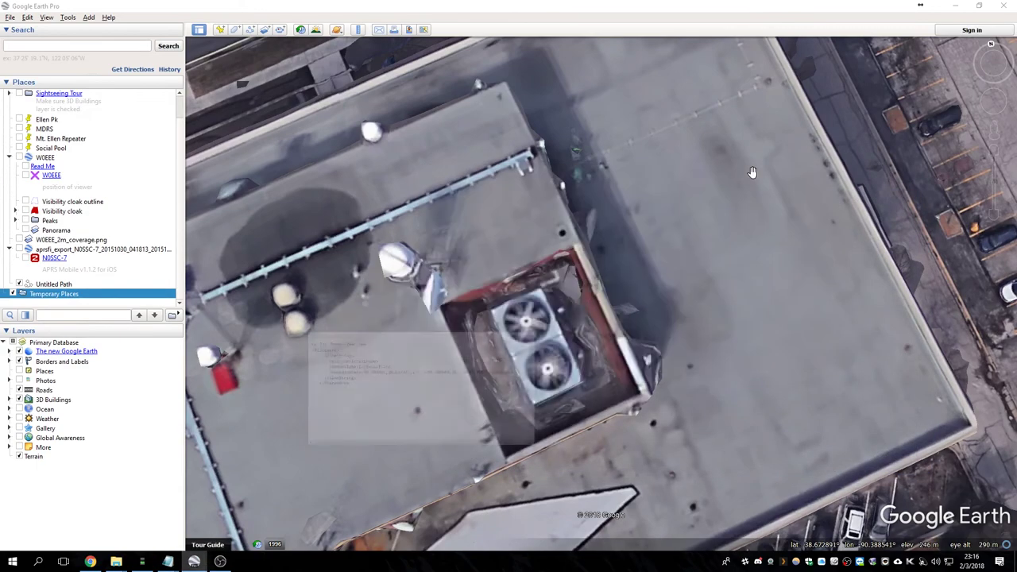
Browse in File Explorer to Share > Ham Radio > KML and open 85to91.kml in Google Earth
{"action": "key", "text": "alt+Tab"}
{"action": "key", "text": "alt+Tab"}
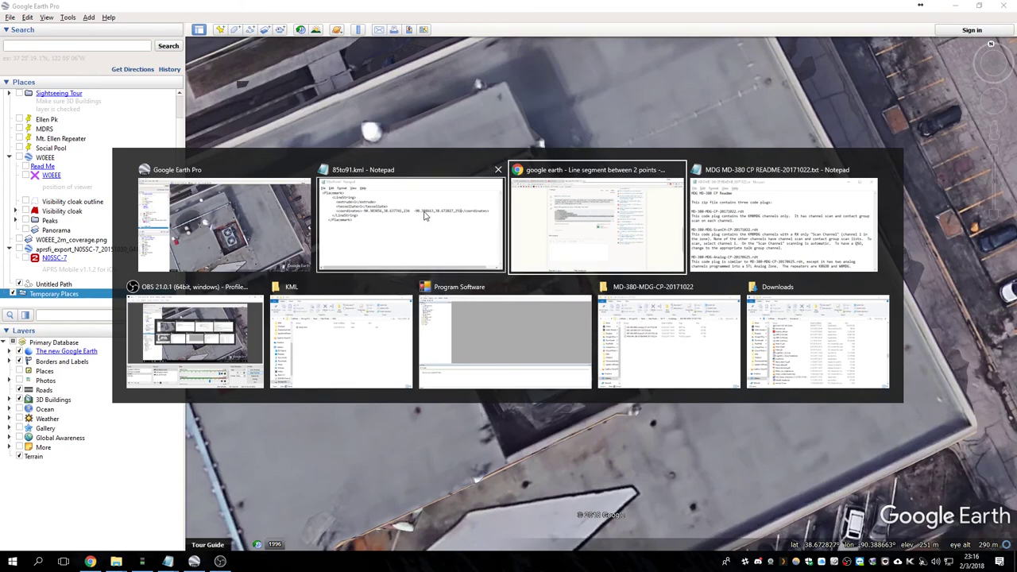
{"action": "left_click", "coordinate": [297, 195]}
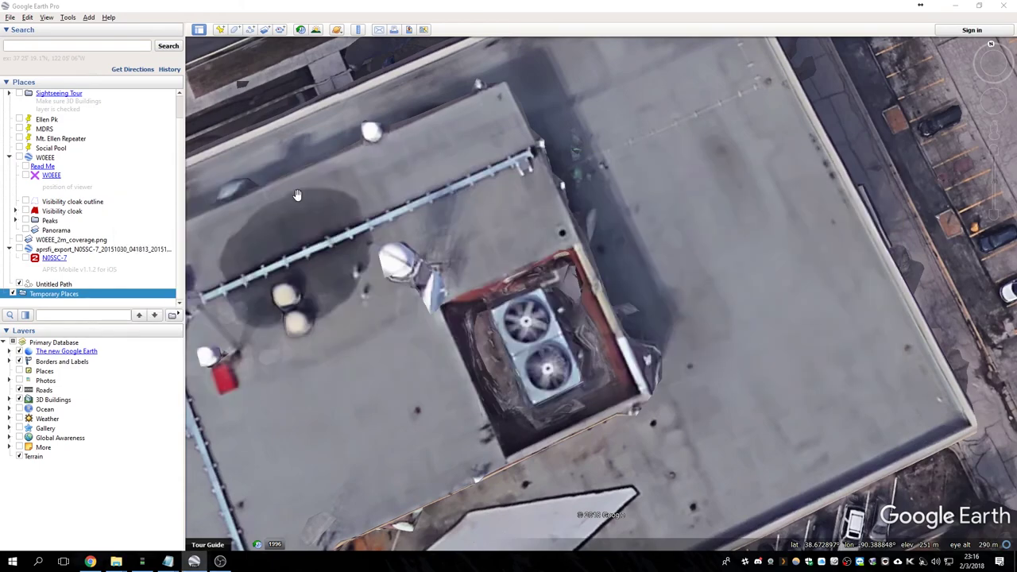
{"action": "key", "text": "super+e"}
{"action": "left_click", "coordinate": [415, 124]}
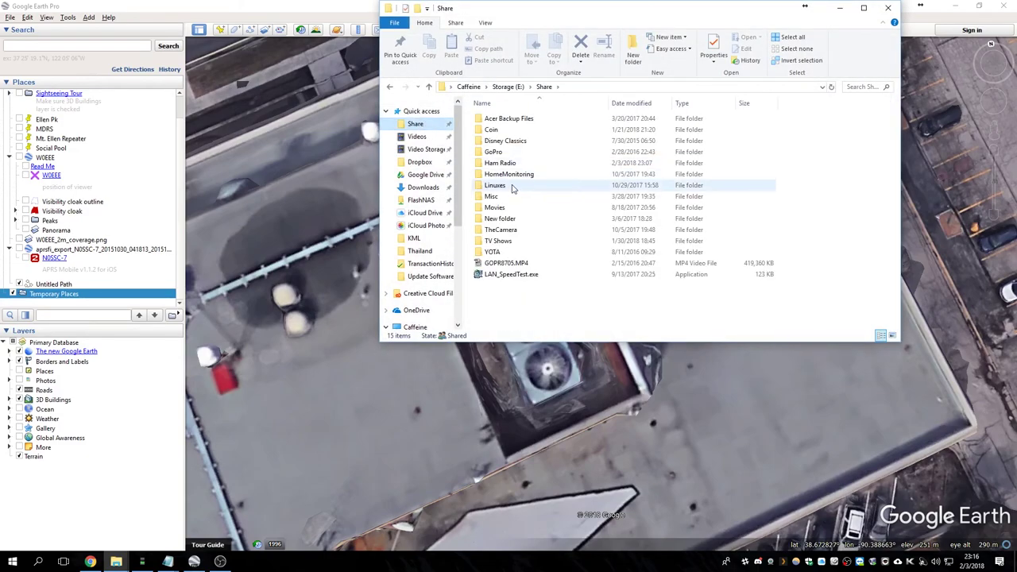
{"action": "double_click", "coordinate": [500, 163]}
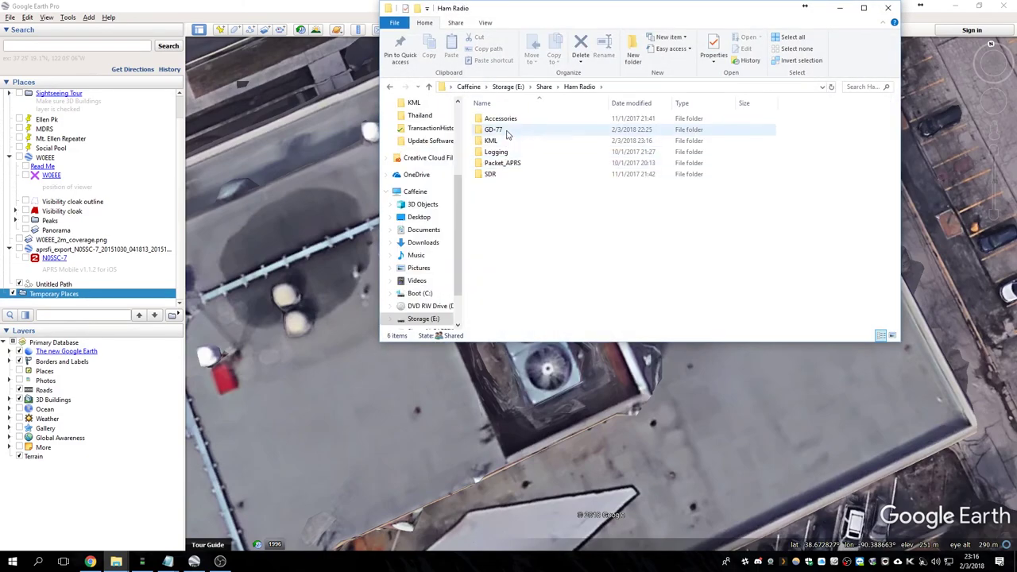
{"action": "double_click", "coordinate": [496, 141]}
{"action": "double_click", "coordinate": [511, 124]}
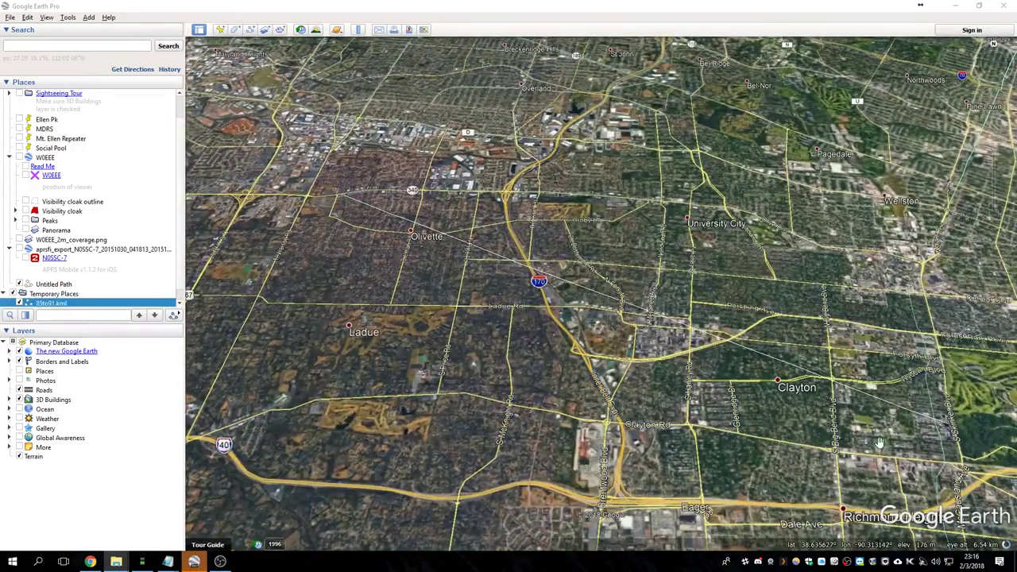
Inspect where the imported line meets the white-roofed high-rise from a close, tilted view
{"action": "left_click_drag", "start_coordinate": [880, 441], "coordinate": [624, 337]}
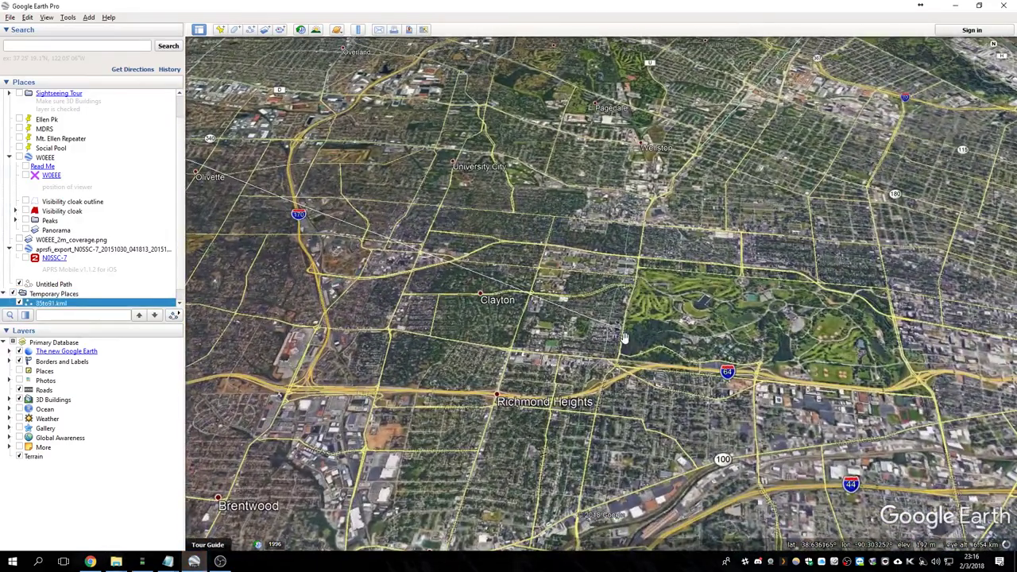
{"action": "scroll", "coordinate": [625, 337], "scroll_direction": "up", "scroll_amount": 3}
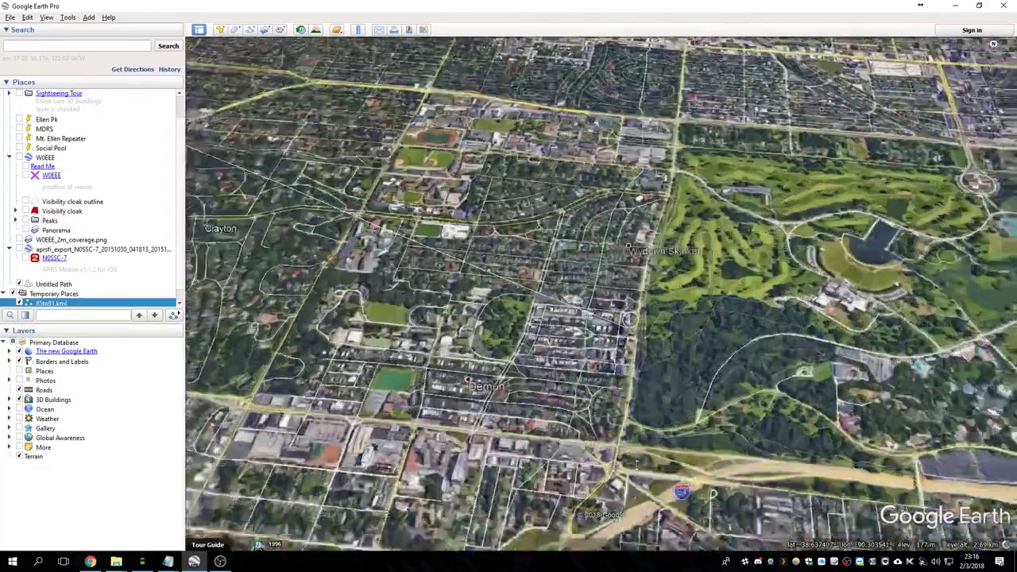
{"action": "right_click_drag", "start_coordinate": [640, 475], "coordinate": [640, 516]}
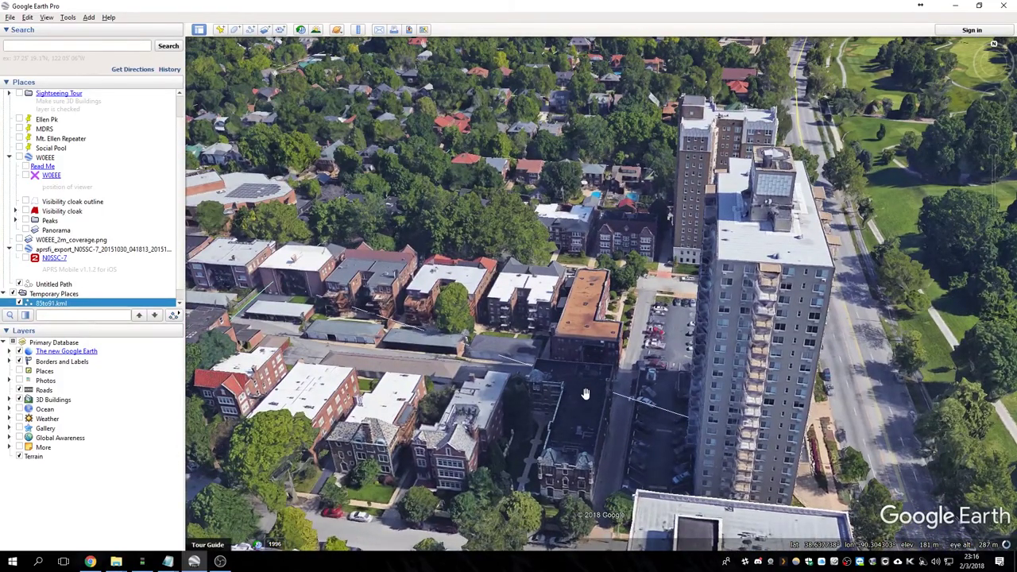
Switch to the Stack Exchange answer in Chrome and open its linked KML LineString help page
{"action": "key", "text": "alt+Tab"}
{"action": "key", "text": "alt+Tab"}
{"action": "key", "text": "alt+Tab"}
{"action": "key", "text": "alt+Tab"}
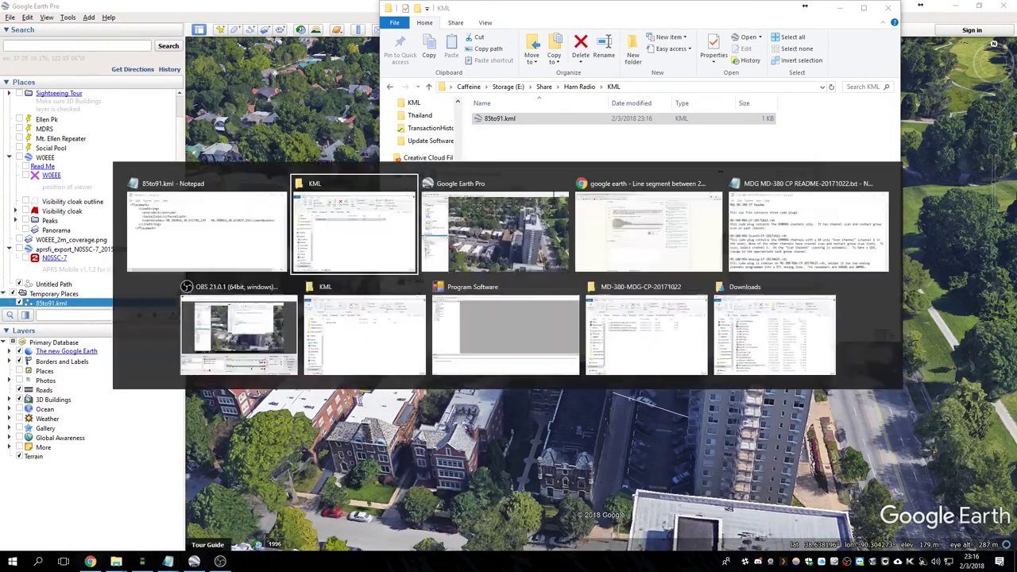
{"action": "key", "text": "alt+Tab"}
{"action": "key", "text": "alt+Tab"}
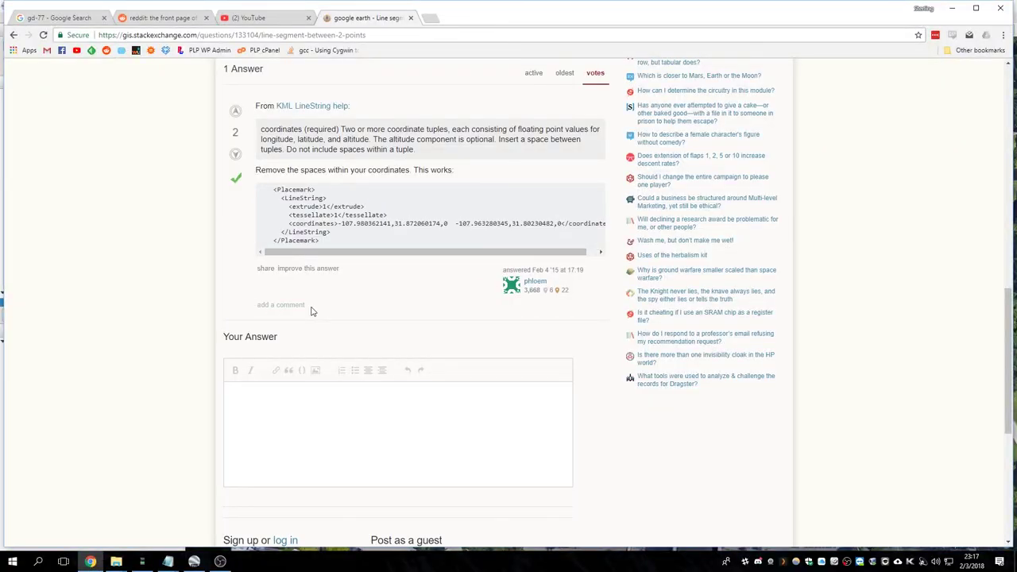
{"action": "scroll", "coordinate": [342, 297], "scroll_direction": "up", "scroll_amount": 3}
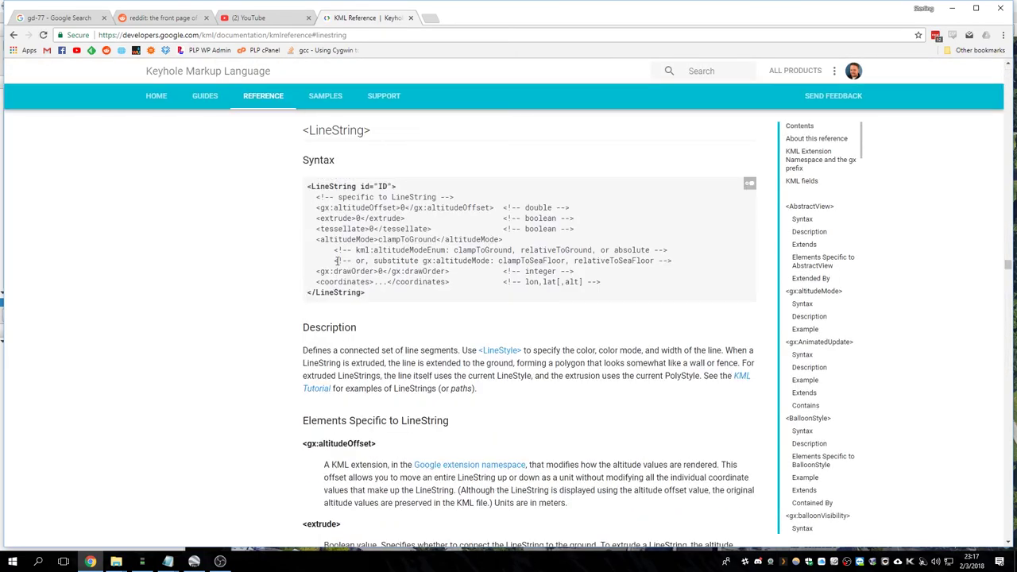
Examine the LineString syntax and the altitudeMode descriptions for clampToGround, relativeToGround and absolute
{"action": "triple_click", "coordinate": [353, 131]}
{"action": "left_click_drag", "start_coordinate": [307, 186], "coordinate": [412, 296]}
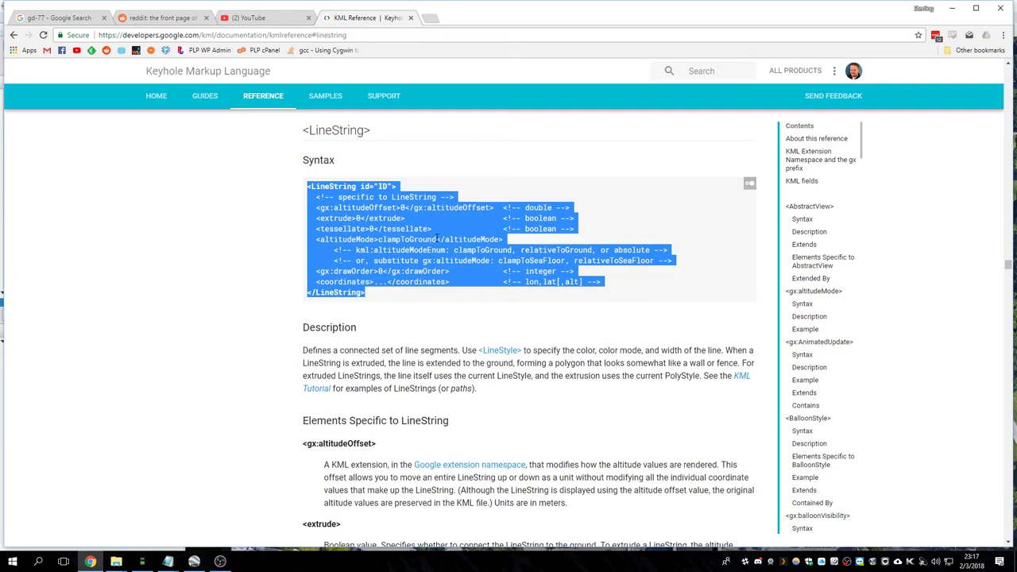
{"action": "left_click", "coordinate": [325, 296]}
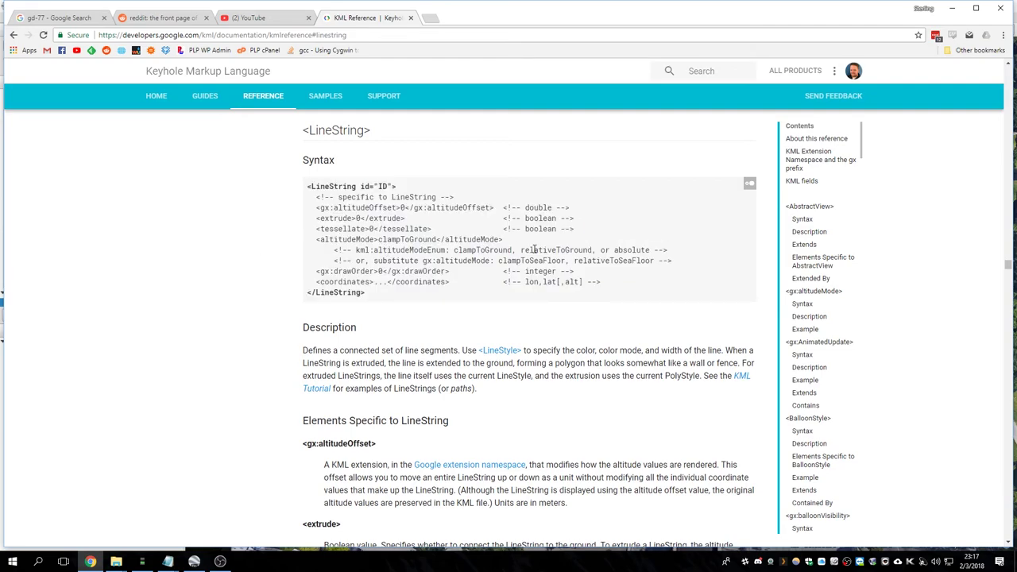
{"action": "left_click_drag", "start_coordinate": [379, 240], "coordinate": [433, 239]}
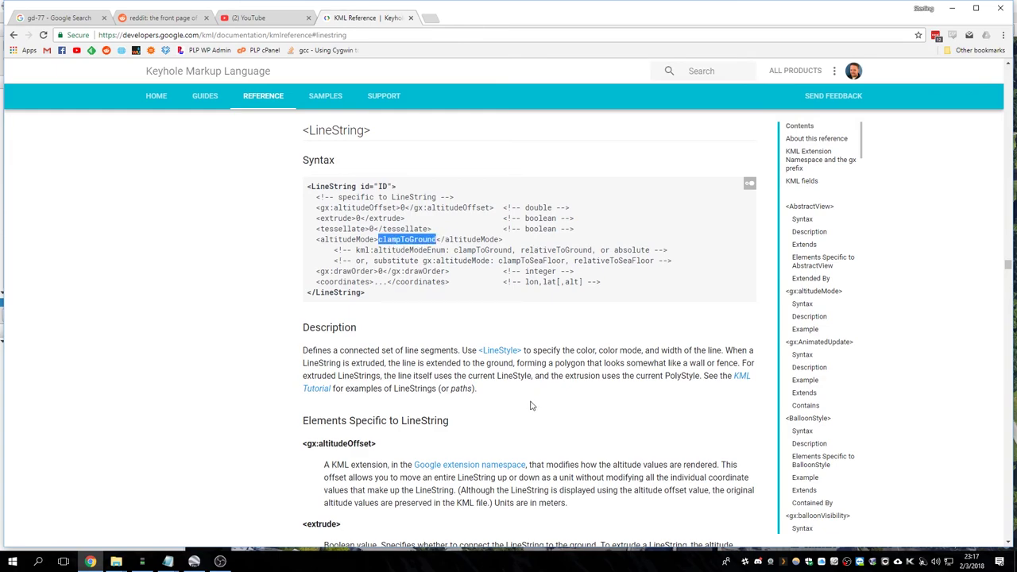
{"action": "scroll", "coordinate": [428, 435], "scroll_direction": "down", "scroll_amount": 6}
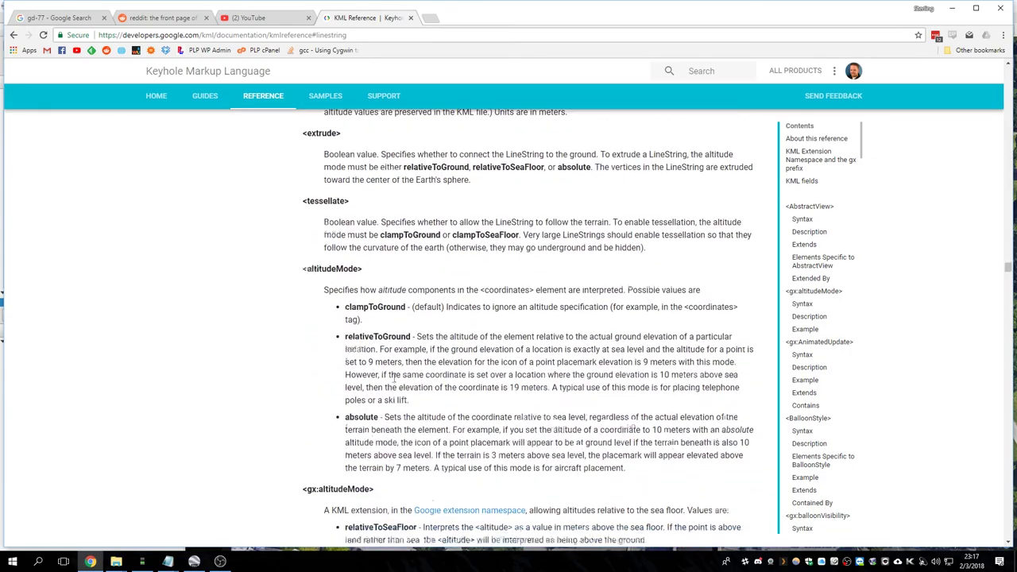
{"action": "scroll", "coordinate": [392, 382], "scroll_direction": "up", "scroll_amount": 2}
{"action": "left_click_drag", "start_coordinate": [364, 327], "coordinate": [449, 328]}
{"action": "left_click", "coordinate": [433, 369]}
{"action": "left_click_drag", "start_coordinate": [350, 436], "coordinate": [406, 437]}
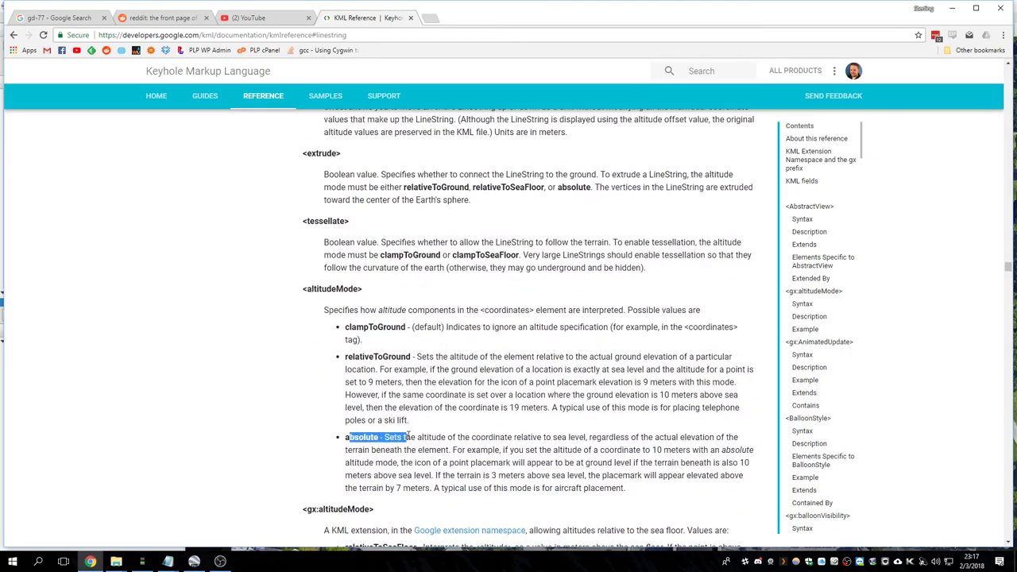
Check the first point's altitude value in the 85to91.kml code in Notepad, and switch back to Google Earth
{"action": "key", "text": "alt+Tab"}
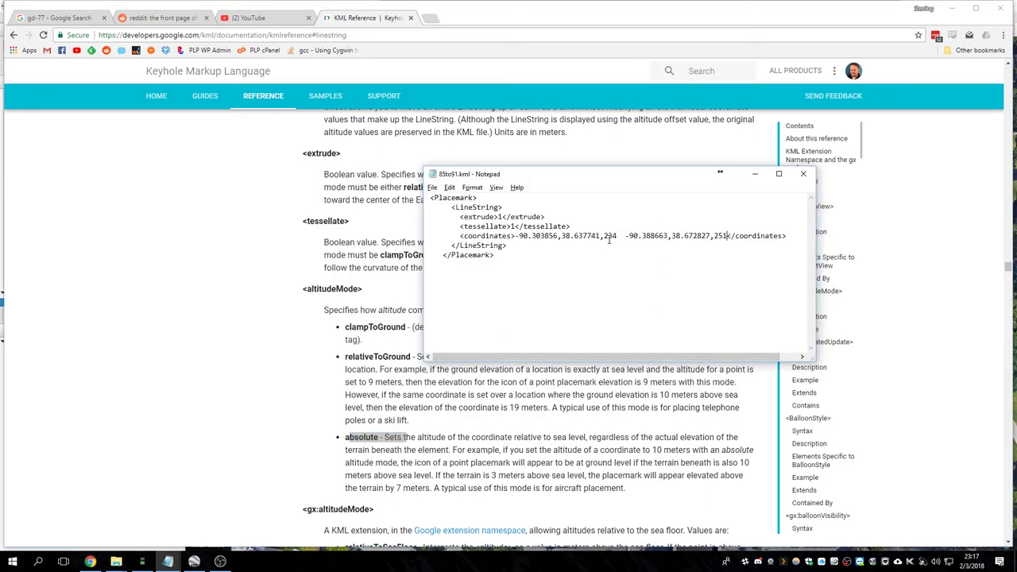
{"action": "double_click", "coordinate": [608, 236]}
{"action": "left_click", "coordinate": [603, 236]}
{"action": "key", "text": "alt+Tab"}
{"action": "key", "text": "alt+Tab"}
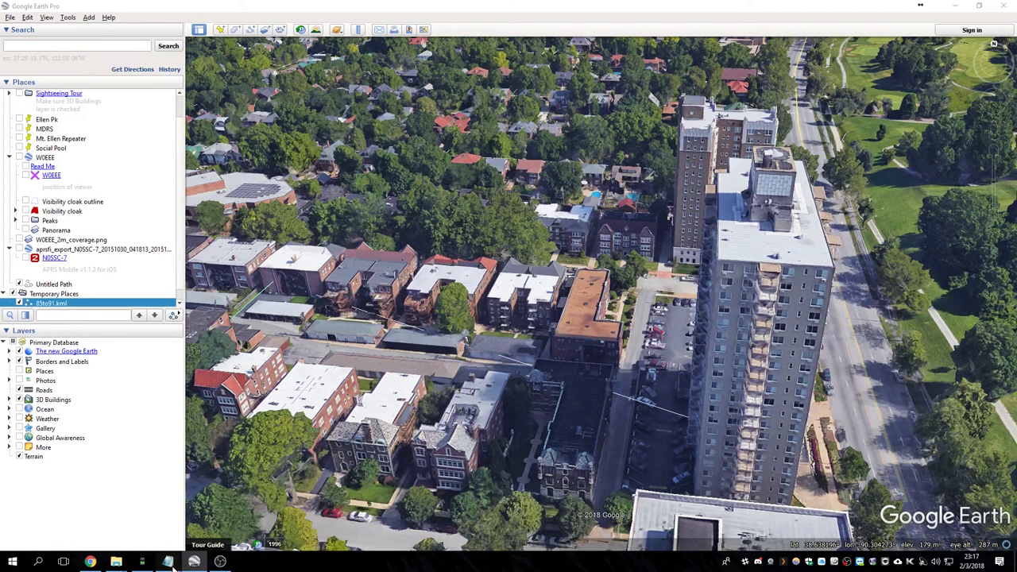
Bring 85to91.kml up in Notepad and insert an empty line between the tessellate and coordinates lines
{"action": "mouse_move", "coordinate": [167, 561]}
{"action": "left_click", "coordinate": [219, 529]}
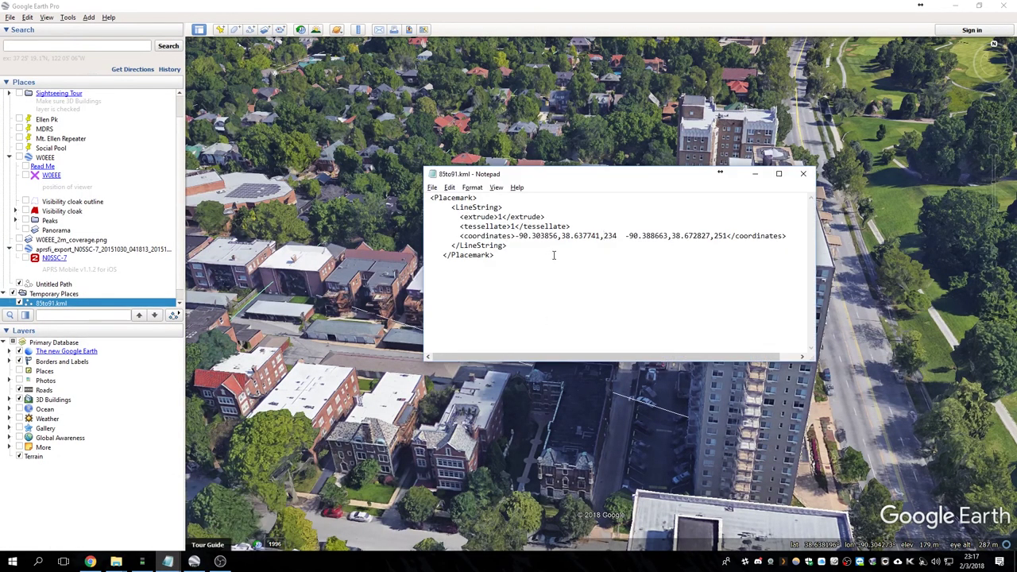
{"action": "left_click", "coordinate": [426, 236]}
{"action": "key", "text": "Return"}
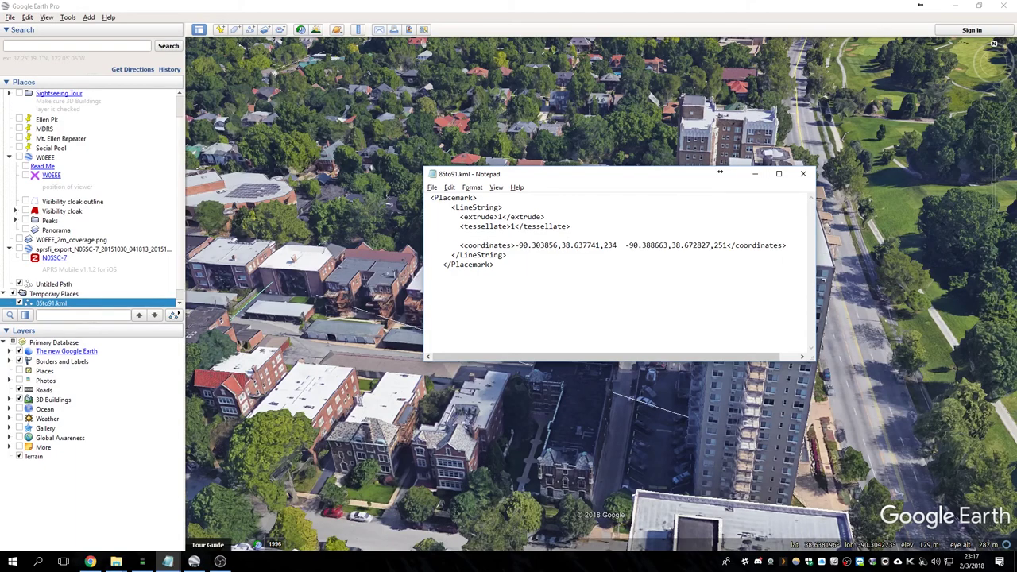
Copy the altitudeMode element from the LineString syntax in Chrome's KML Reference into the empty line of 85to91.kml in Notepad
{"action": "left_click", "coordinate": [755, 173]}
{"action": "key", "text": "alt+Tab"}
{"action": "key", "text": "alt+Tab"}
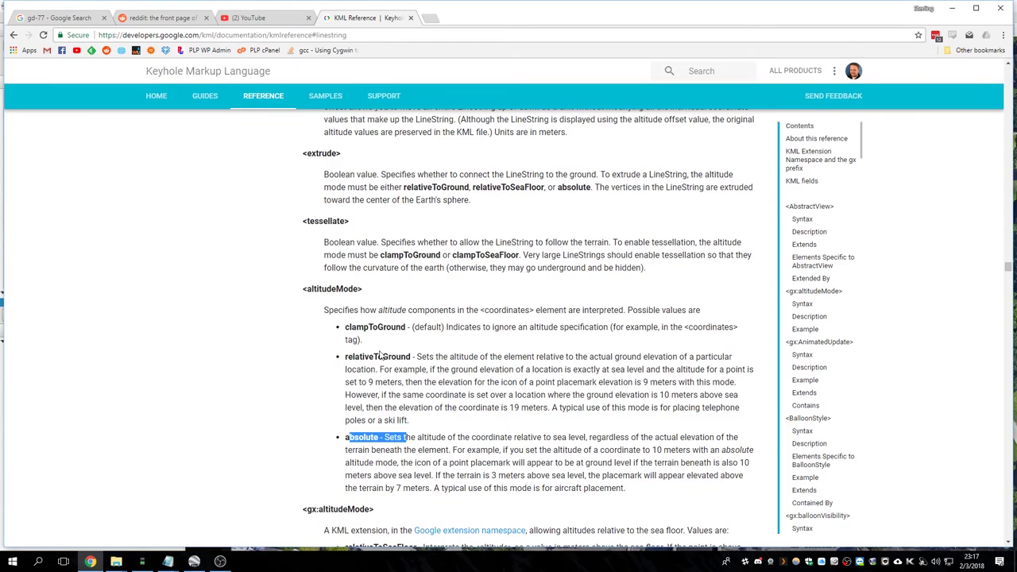
{"action": "scroll", "coordinate": [399, 219], "scroll_direction": "up", "scroll_amount": 5}
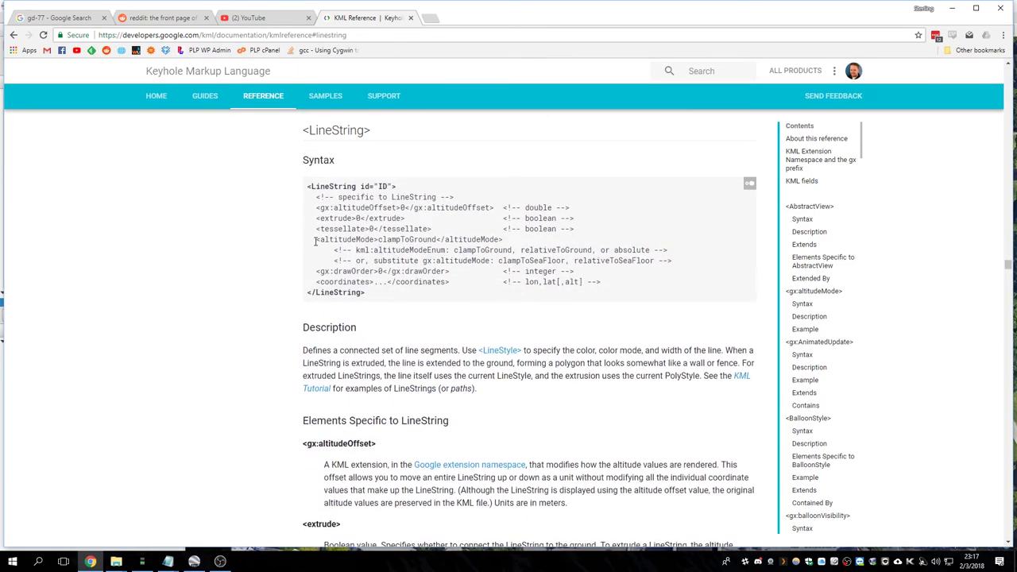
{"action": "mouse_move", "coordinate": [315, 241]}
{"action": "left_mouse_down"}
{"action": "mouse_move", "coordinate": [521, 249]}
{"action": "mouse_move", "coordinate": [503, 239]}
{"action": "mouse_move", "coordinate": [342, 251]}
{"action": "mouse_move", "coordinate": [325, 242]}
{"action": "left_mouse_up"}
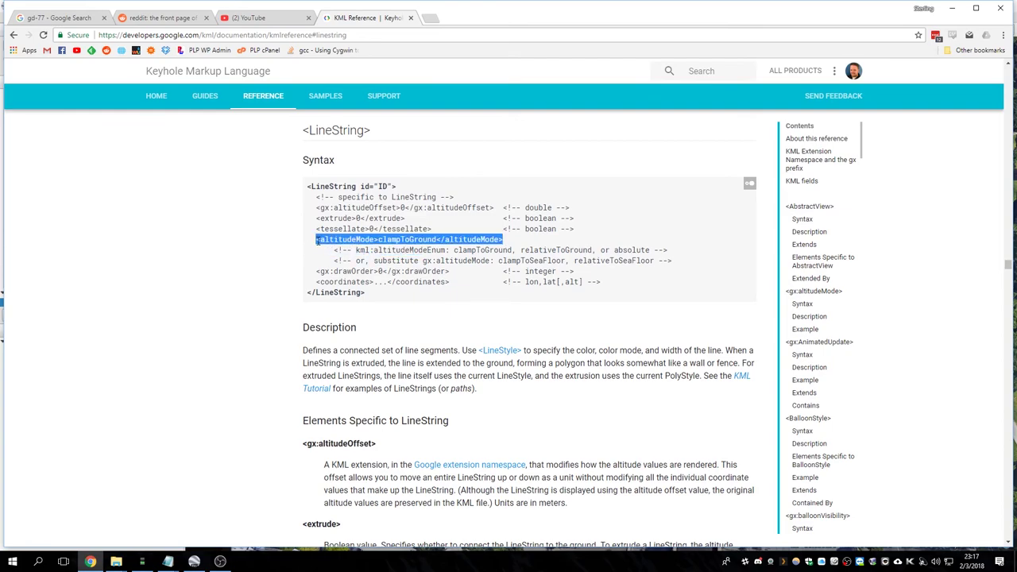
{"action": "key", "text": "alt+Tab"}
{"action": "key", "text": "alt+Tab"}
{"action": "key", "text": "alt+Tab"}
{"action": "key", "text": "Tab"}
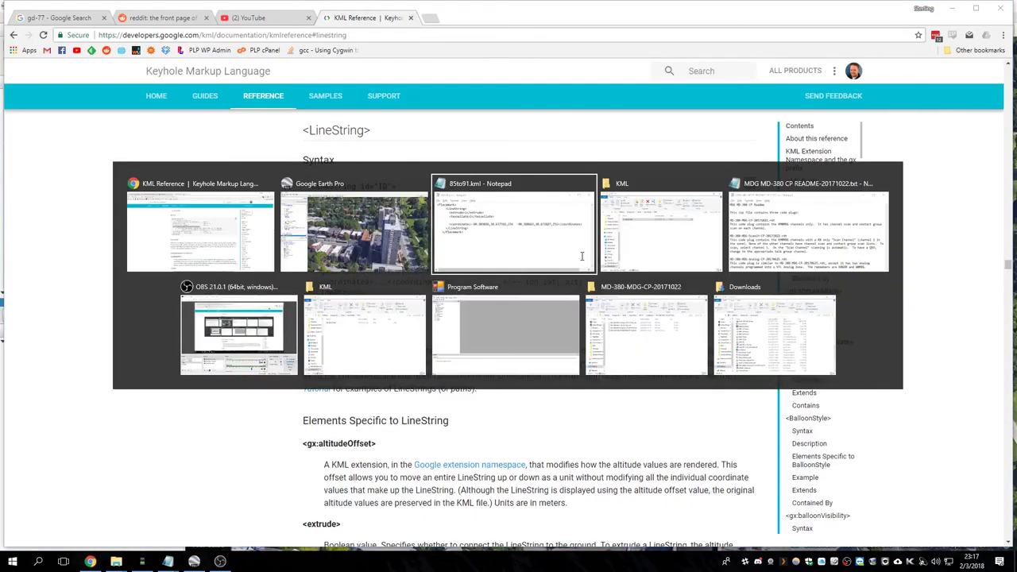
{"action": "type", "text": "<altitudeMode>clampToGround</altitudeMode>"}
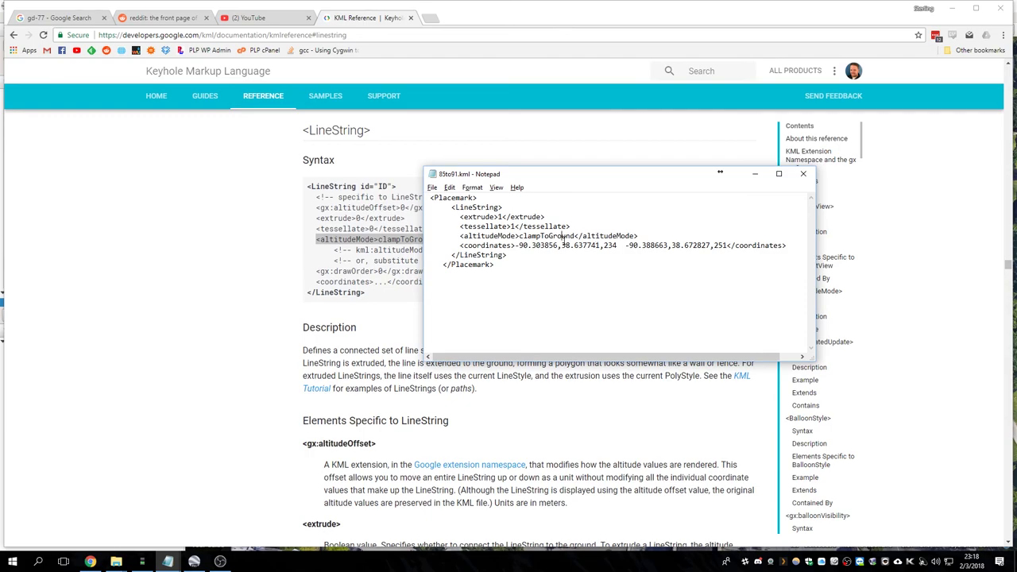
Replace clampToGround with absolute as the altitudeMode value in 85to91.kml
{"action": "double_click", "coordinate": [564, 238]}
{"action": "left_click", "coordinate": [574, 236]}
{"action": "key", "text": "BackSpace"}
{"action": "key", "text": "BackSpace"}
{"action": "key", "text": "BackSpace"}
{"action": "key", "text": "BackSpace"}
{"action": "key", "text": "BackSpace"}
{"action": "key", "text": "BackSpace"}
{"action": "key", "text": "BackSpace"}
{"action": "key", "text": "BackSpace"}
{"action": "key", "text": "BackSpace"}
{"action": "key", "text": "BackSpace"}
{"action": "key", "text": "BackSpace"}
{"action": "key", "text": "BackSpace"}
{"action": "type", "text": "absolute"}
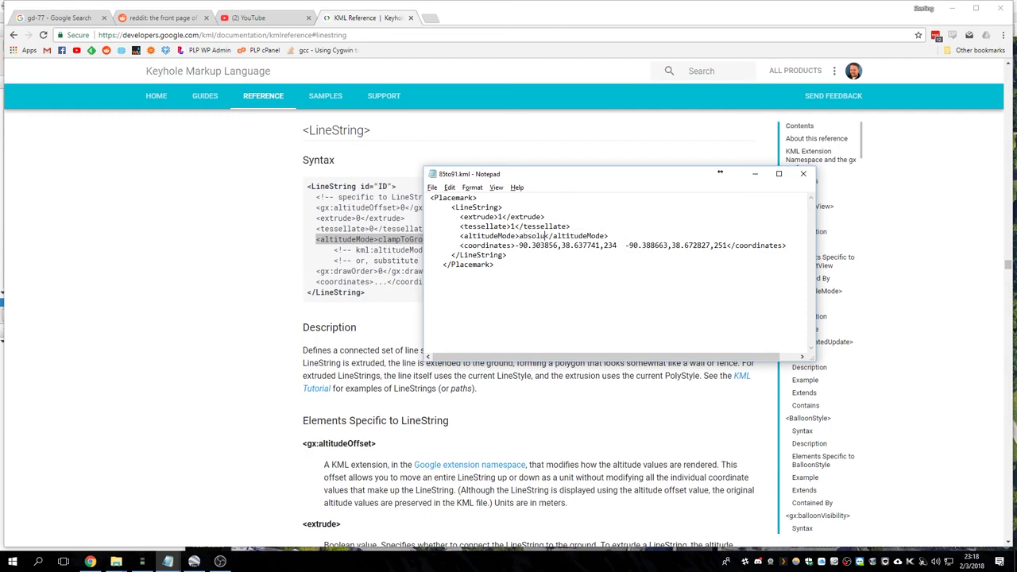
Switch to the KML folder in File Explorer and reload 85to91.kml in Google Earth
{"action": "key", "text": "alt+Tab"}
{"action": "key", "text": "alt+Tab"}
{"action": "key", "text": "alt+Tab"}
{"action": "key", "text": "alt+Tab"}
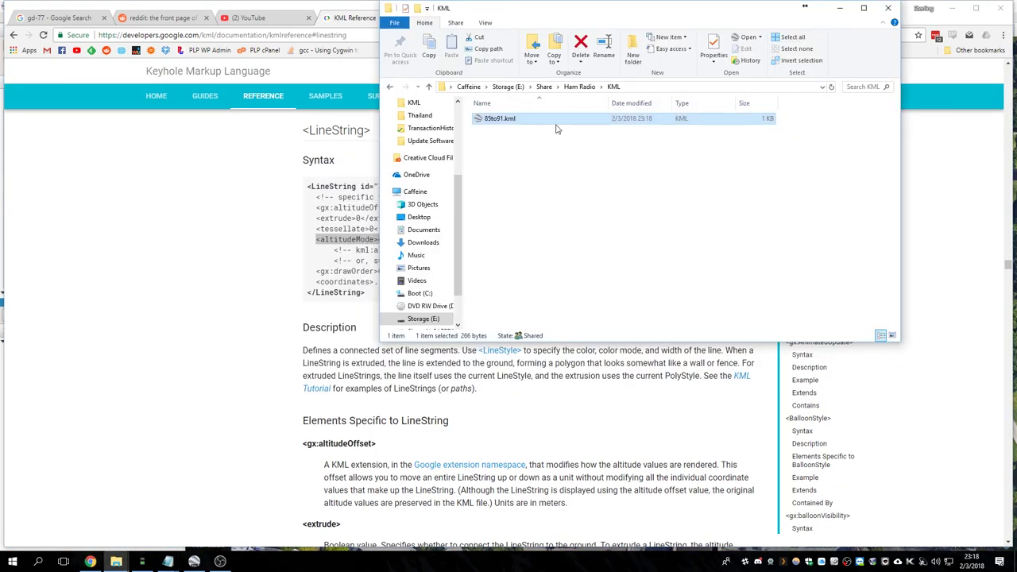
{"action": "double_click", "coordinate": [556, 119]}
{"action": "key", "text": "alt+Tab"}
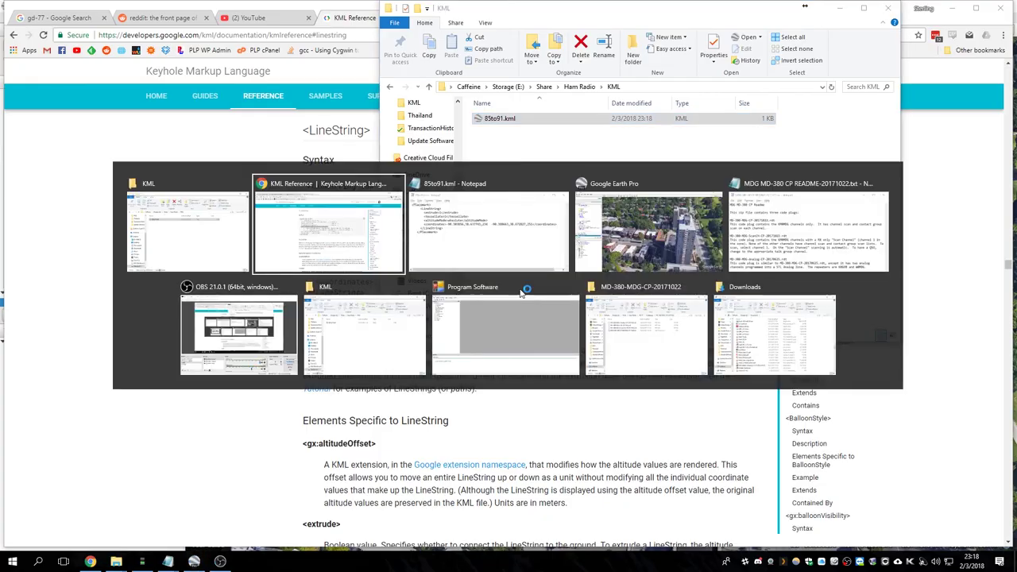
{"action": "left_click", "coordinate": [492, 289]}
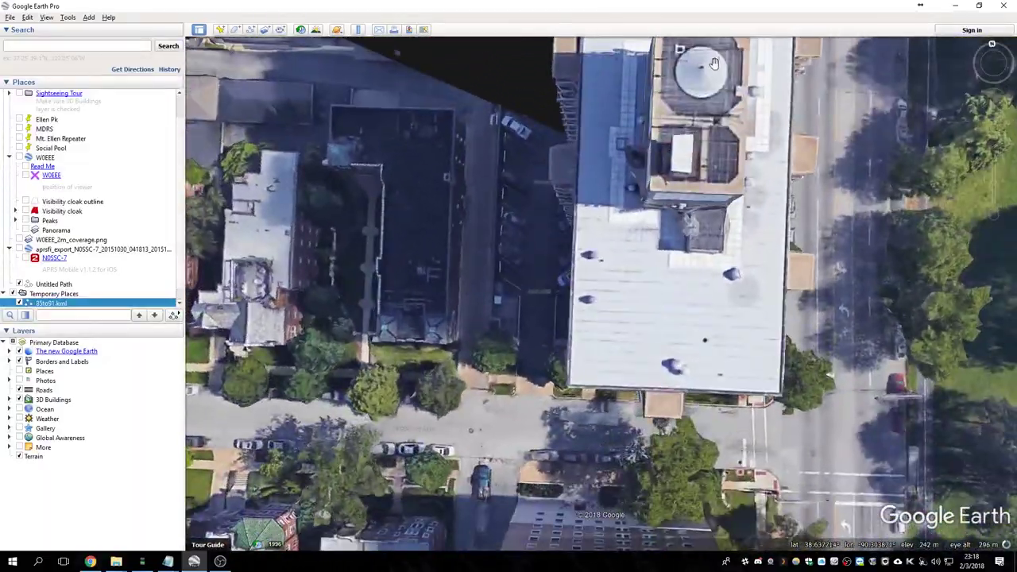
Read the position at the first building's rooftop in Google Earth and set the first coordinate in Notepad to -90.303873,38.637737,242
{"action": "left_click_drag", "start_coordinate": [714, 63], "coordinate": [635, 355]}
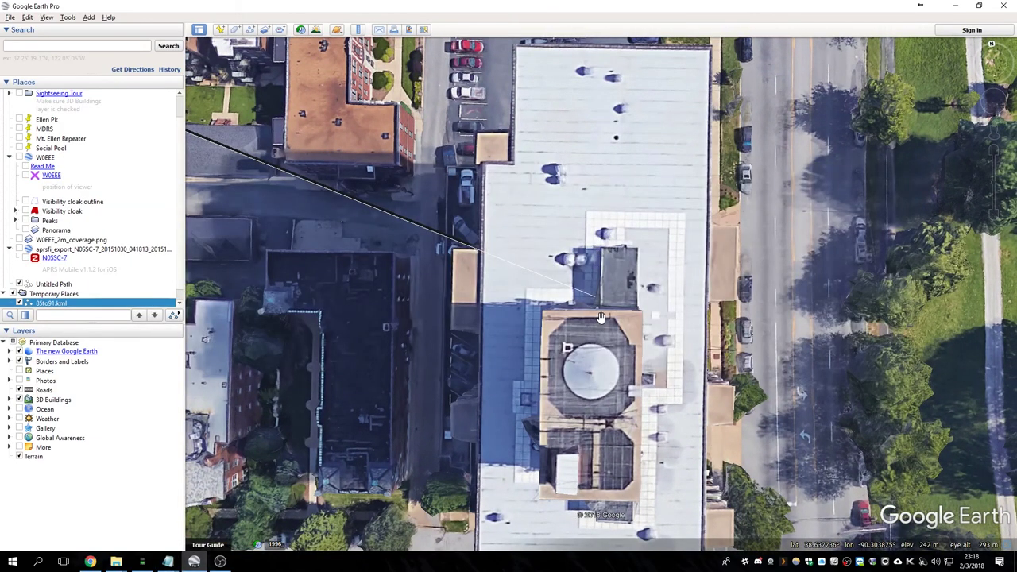
{"action": "key", "text": "alt+Tab"}
{"action": "left_click", "coordinate": [617, 245]}
{"action": "key", "text": "BackSpace"}
{"action": "key", "text": "BackSpace"}
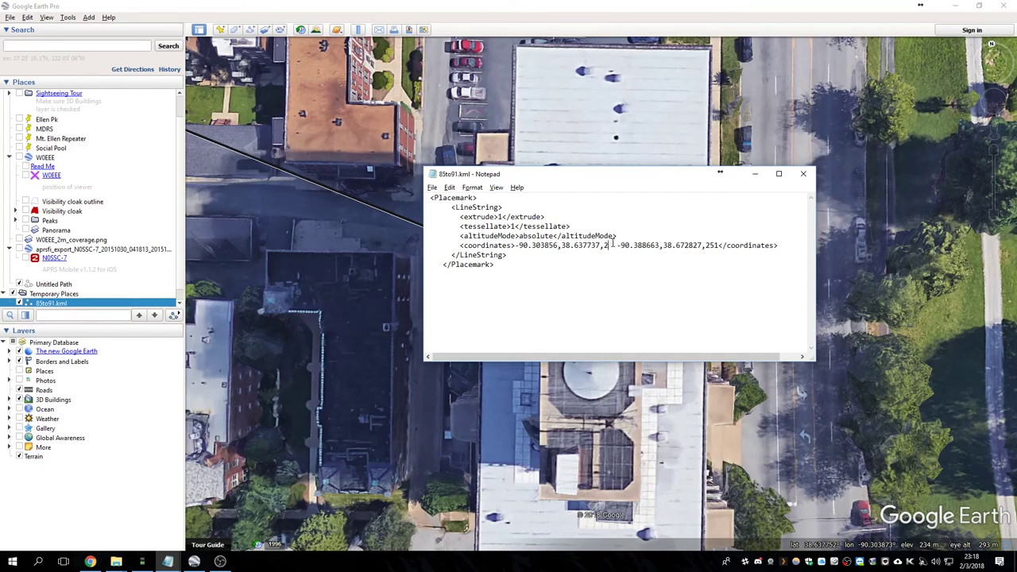
{"action": "type", "text": "42"}
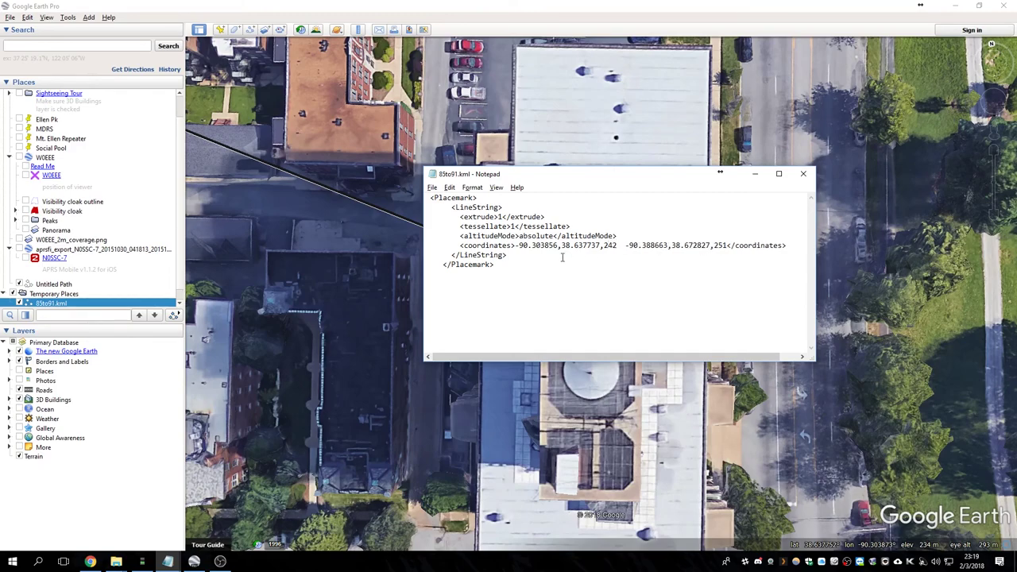
{"action": "key", "text": "alt+Tab"}
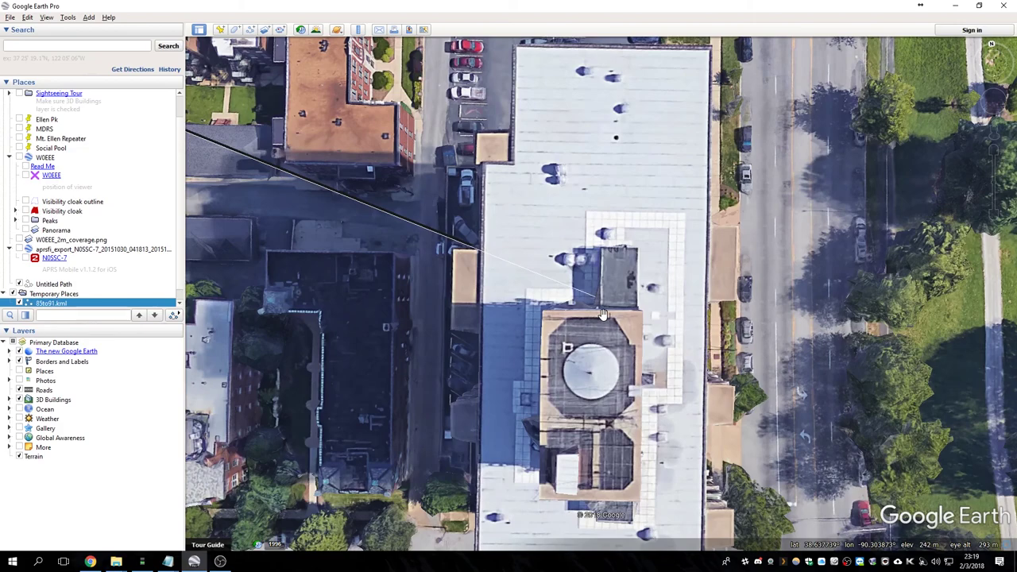
{"action": "key", "text": "alt+Tab"}
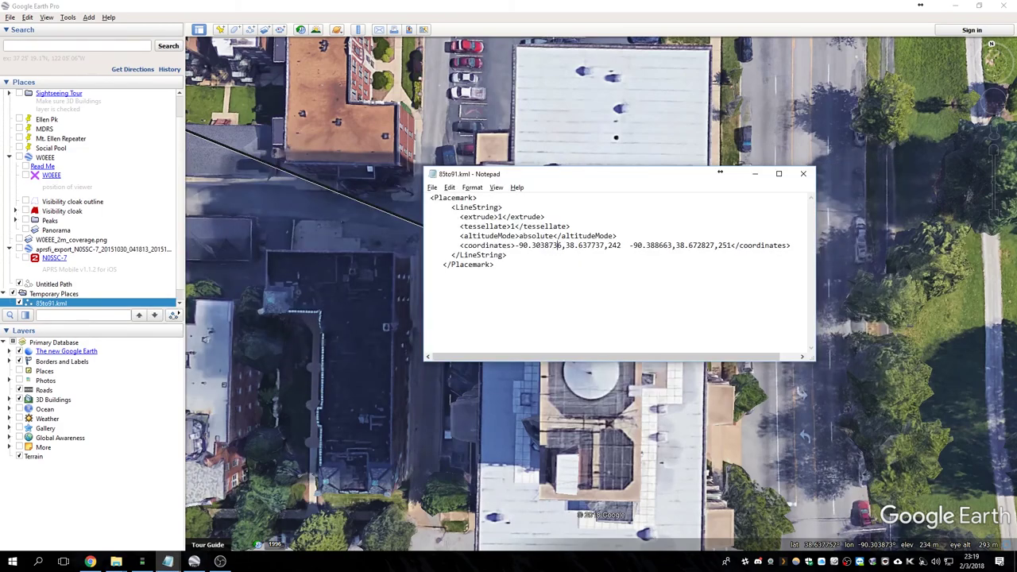
Read the position at the second rooftop in Google Earth and set the second coordinate in Notepad to -90.388643,38.672792,252
{"action": "key", "text": "alt+Tab"}
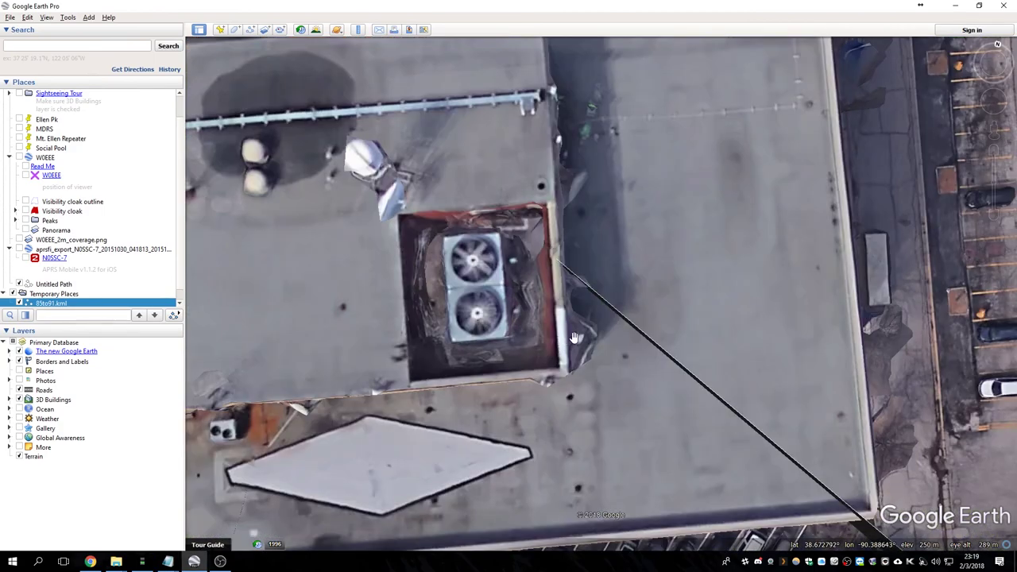
{"action": "key", "text": "alt+Tab"}
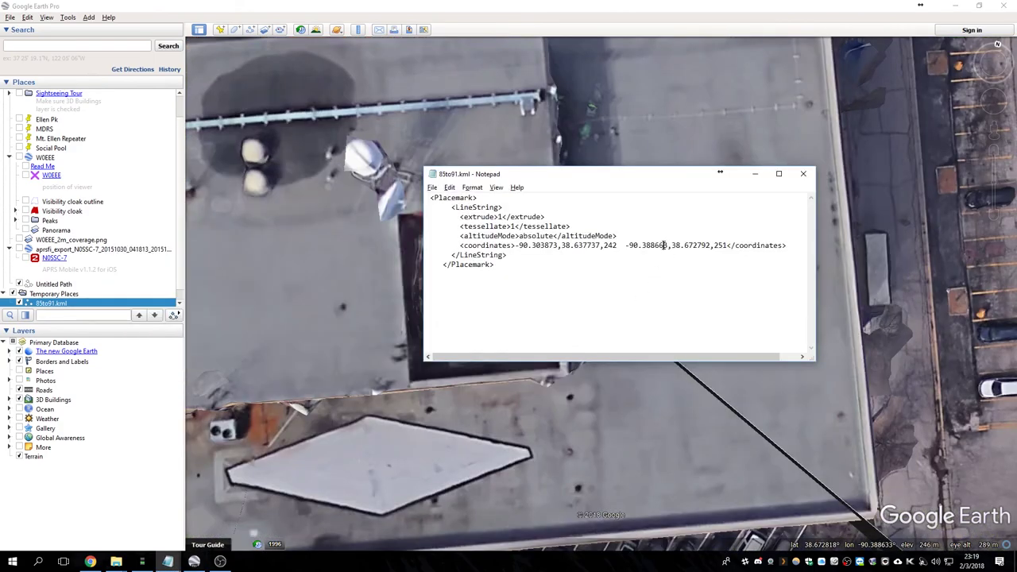
{"action": "key", "text": "alt+Tab"}
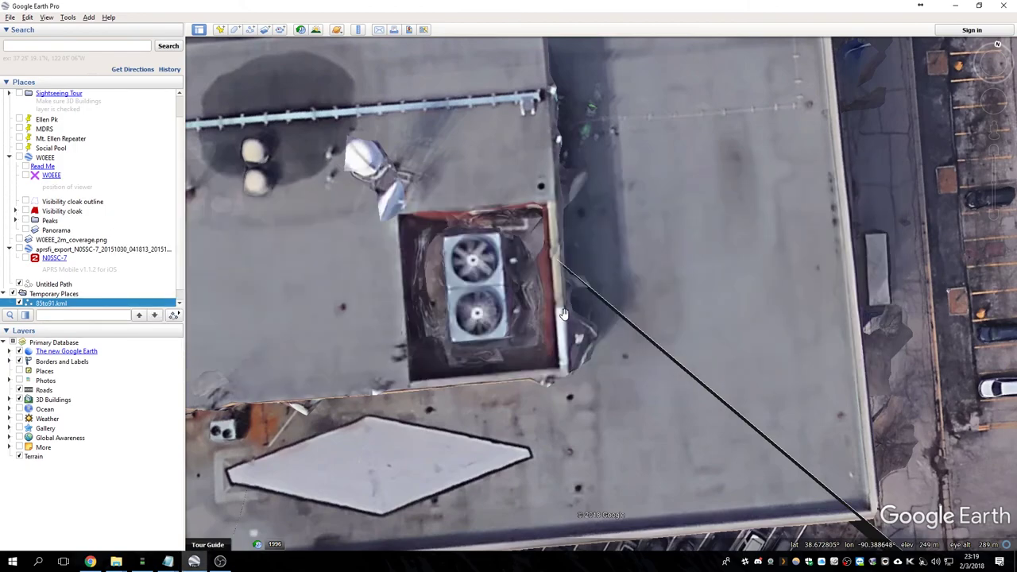
{"action": "key", "text": "alt+Tab"}
{"action": "left_click", "coordinate": [727, 245]}
{"action": "key", "text": "BackSpace"}
{"action": "type", "text": "2"}
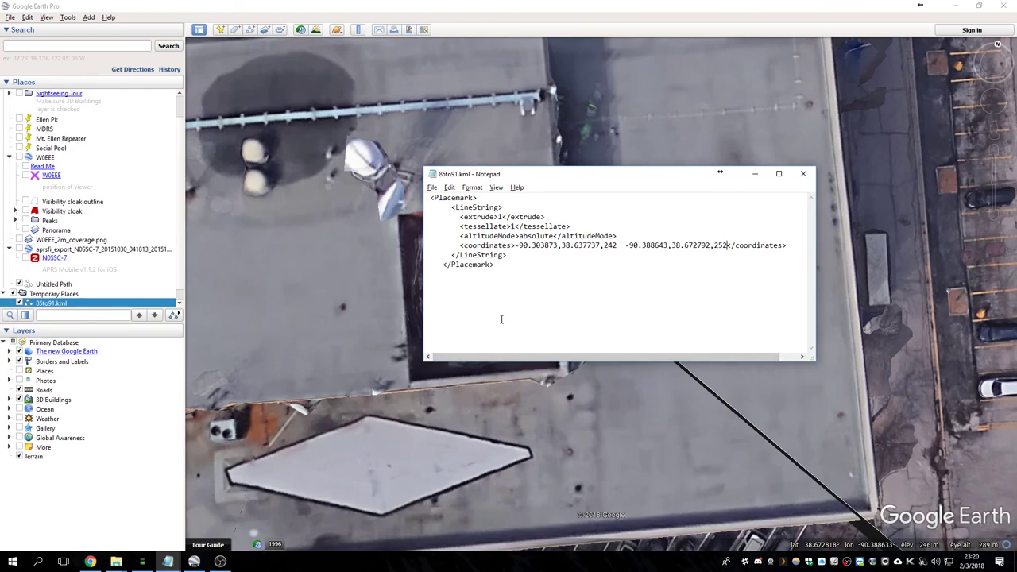
Save 85to91.kml in Notepad and reload it in Google Earth from the KML folder
{"action": "left_click", "coordinate": [432, 187]}
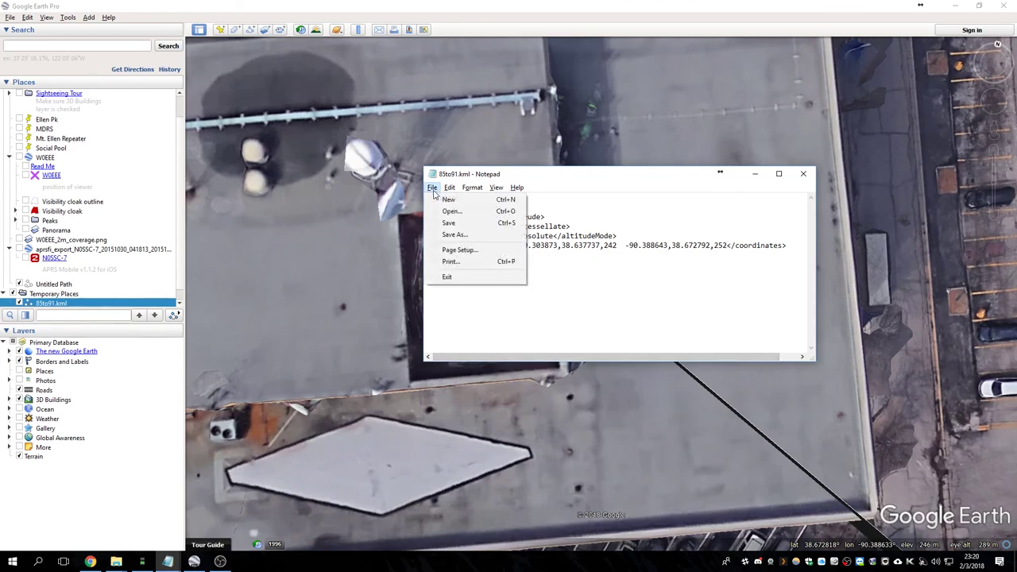
{"action": "left_click", "coordinate": [453, 224]}
{"action": "key", "text": "alt+Tab"}
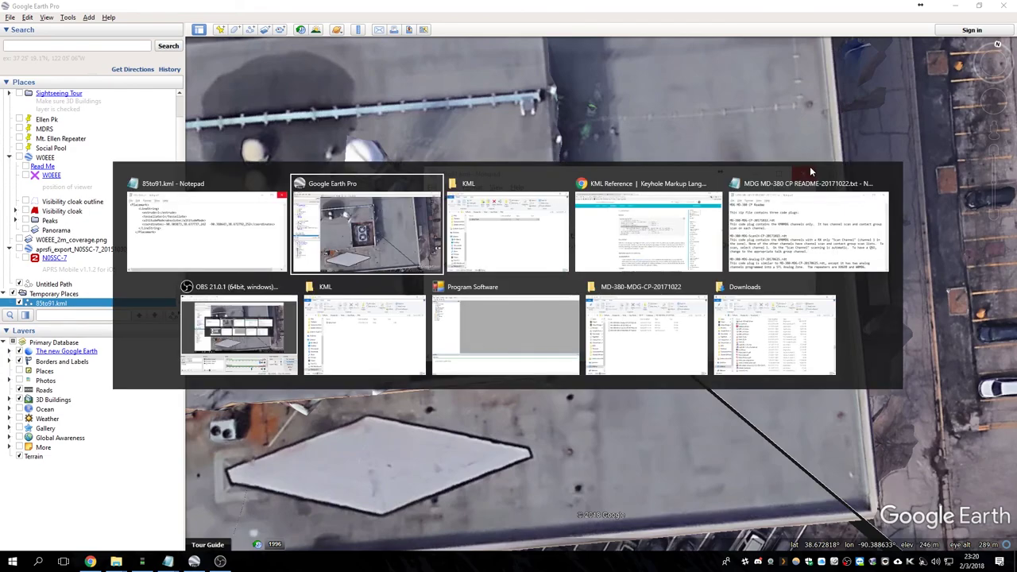
{"action": "double_click", "coordinate": [515, 119]}
{"action": "left_click", "coordinate": [486, 295]}
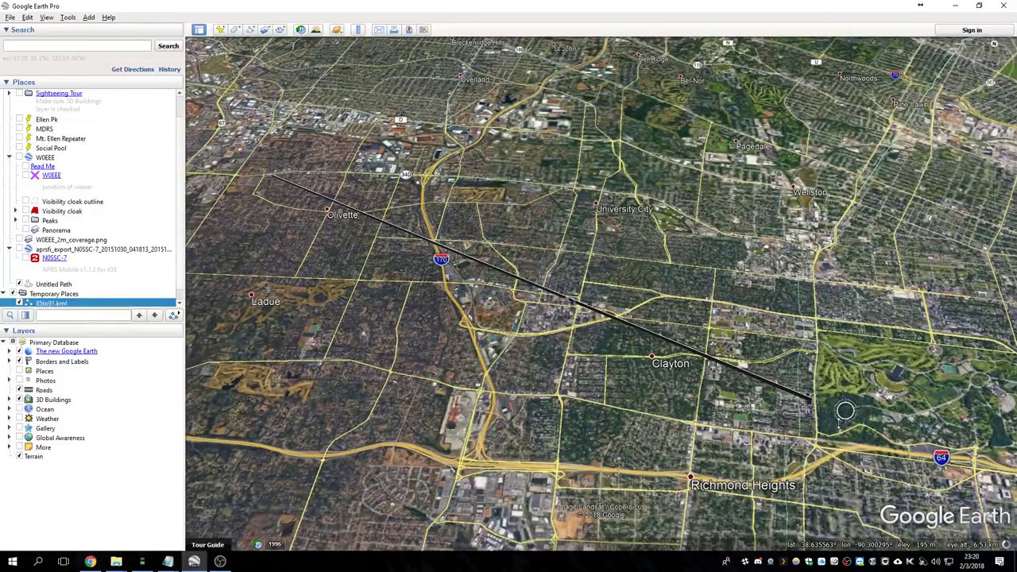
Examine up close where the extruded line meets the rooftop of the tall building beside the park
{"action": "scroll", "coordinate": [812, 399], "scroll_direction": "up", "scroll_amount": 5}
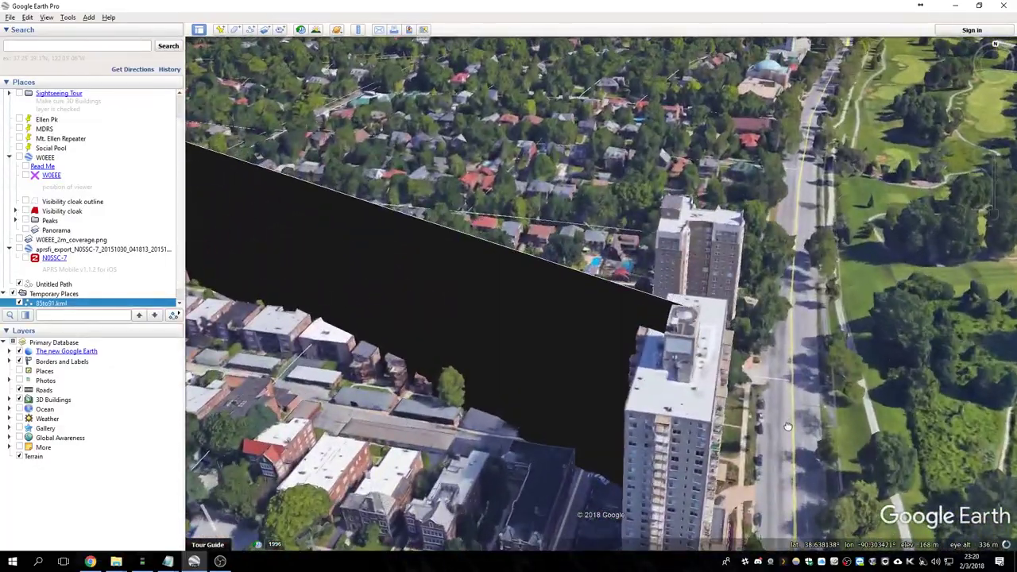
{"action": "scroll", "coordinate": [718, 323], "scroll_direction": "up", "scroll_amount": 3}
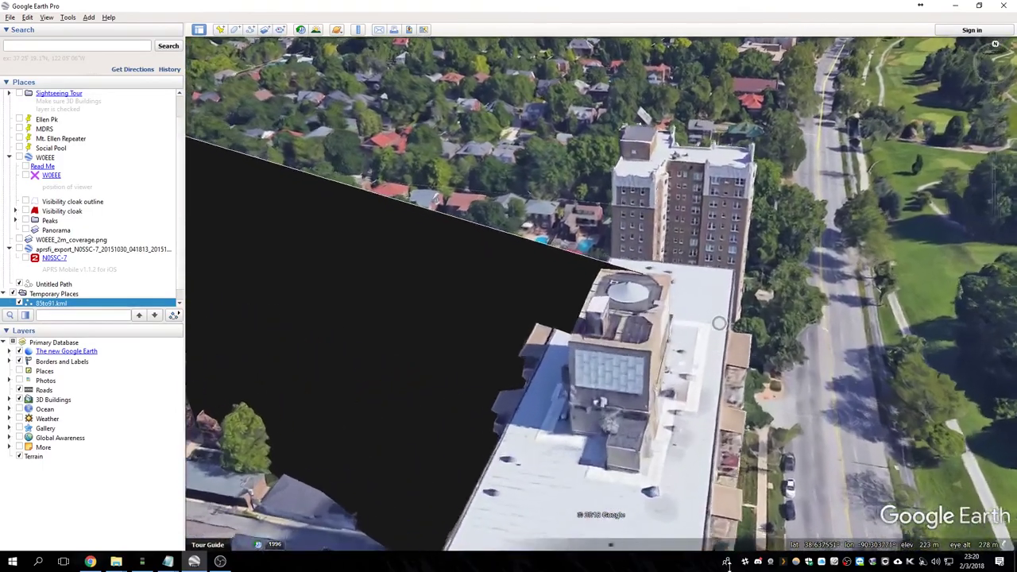
{"action": "scroll", "coordinate": [718, 323], "scroll_direction": "up", "scroll_amount": 3}
{"action": "scroll", "coordinate": [584, 364], "scroll_direction": "up", "scroll_amount": 2}
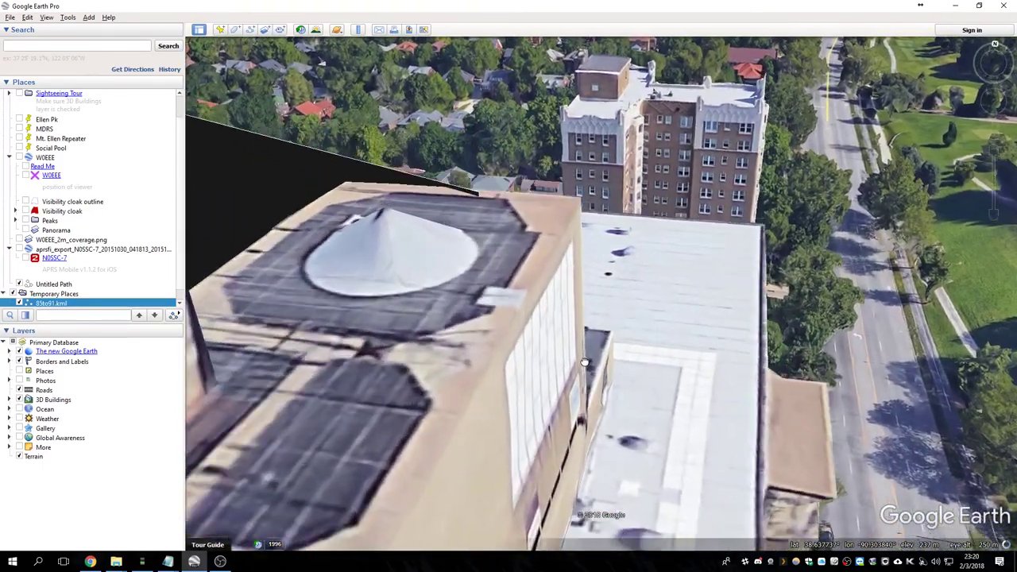
{"action": "scroll", "coordinate": [584, 363], "scroll_direction": "down", "scroll_amount": 2}
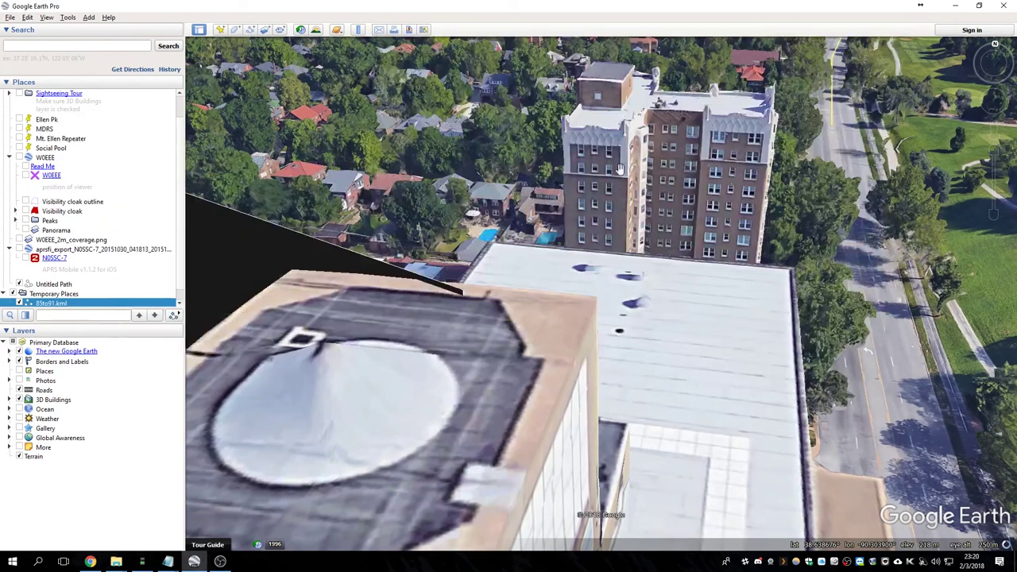
{"action": "key", "text": "alt+Tab"}
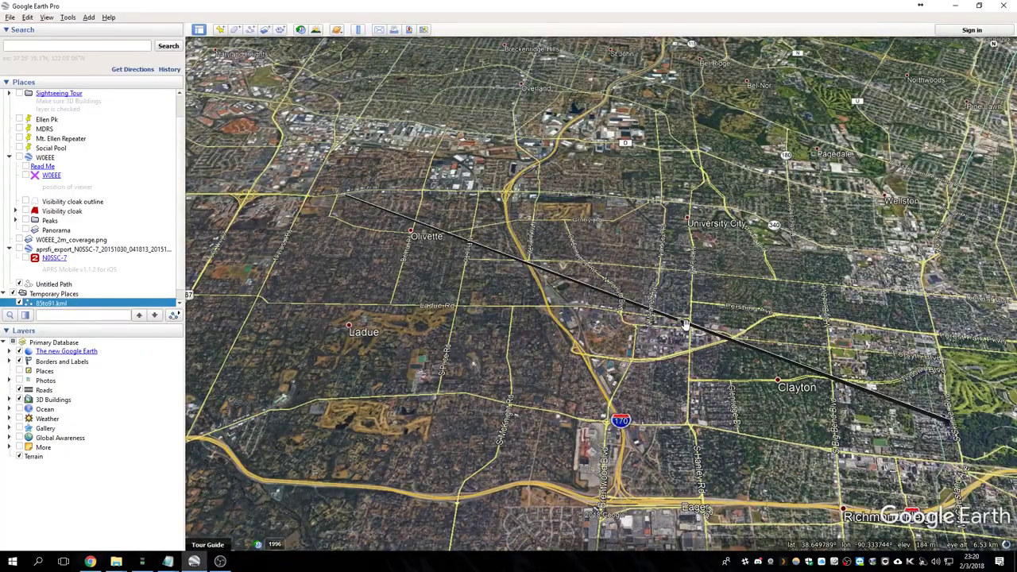
Inspect from several angles where the extruded line passes the high-rise buildings along Forsyth Blvd in Clayton
{"action": "right_click_drag", "start_coordinate": [680, 313], "coordinate": [685, 560]}
{"action": "right_click_drag", "start_coordinate": [924, 377], "coordinate": [600, 346]}
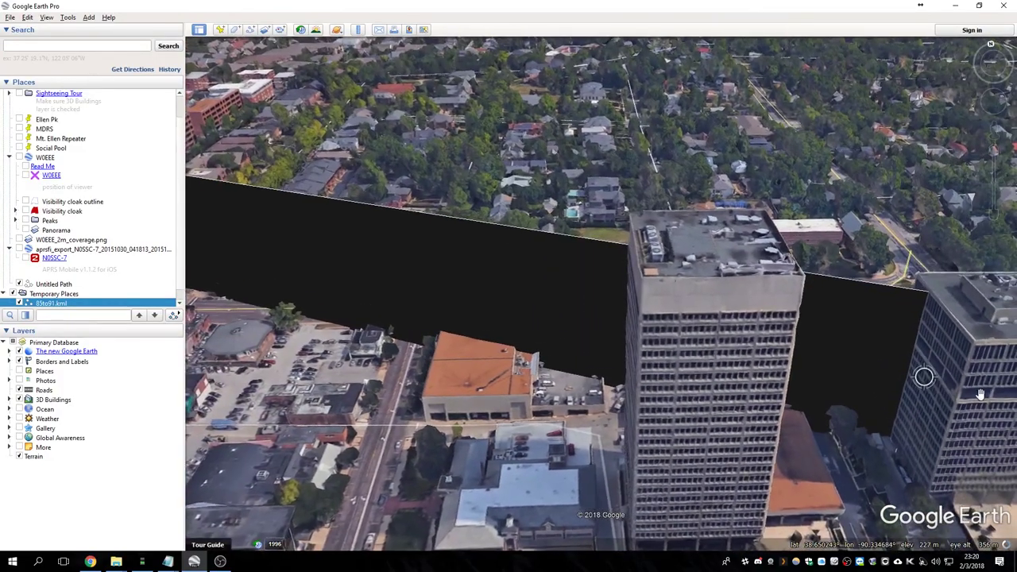
{"action": "scroll", "coordinate": [971, 381], "scroll_direction": "down", "scroll_amount": 2}
{"action": "left_click_drag", "start_coordinate": [972, 385], "coordinate": [628, 438]}
{"action": "middle_click_drag", "start_coordinate": [681, 381], "coordinate": [440, 272]}
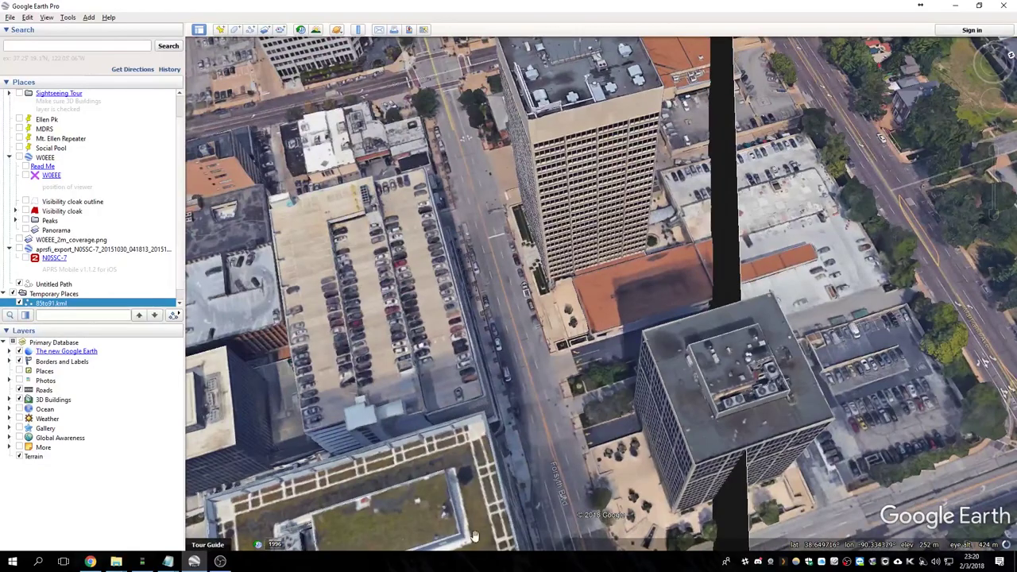
{"action": "middle_click_drag", "start_coordinate": [765, 330], "coordinate": [688, 547]}
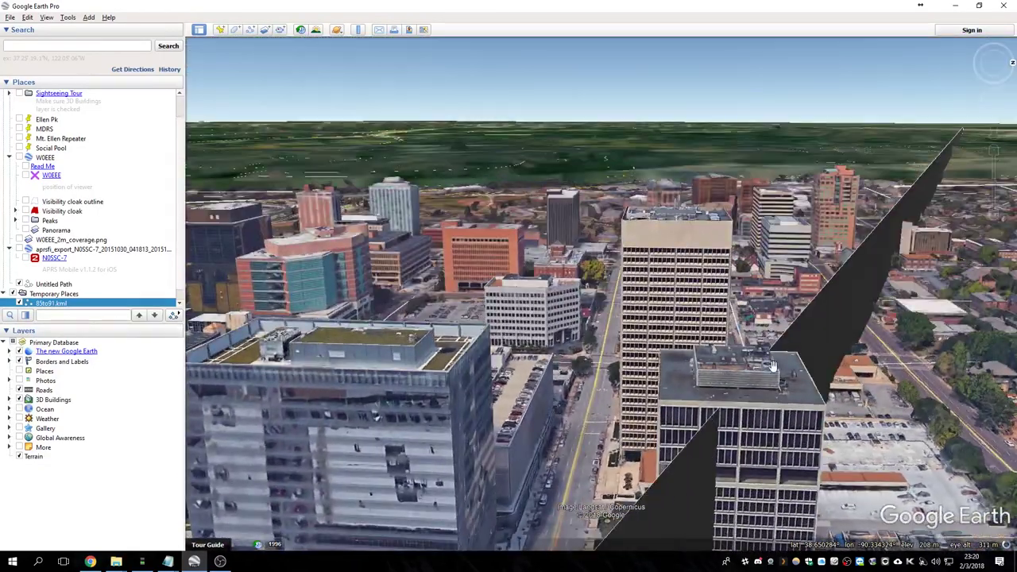
{"action": "middle_click_drag", "start_coordinate": [769, 389], "coordinate": [754, 446]}
{"action": "left_click_drag", "start_coordinate": [754, 446], "coordinate": [763, 480]}
{"action": "middle_click_drag", "start_coordinate": [769, 452], "coordinate": [765, 42]}
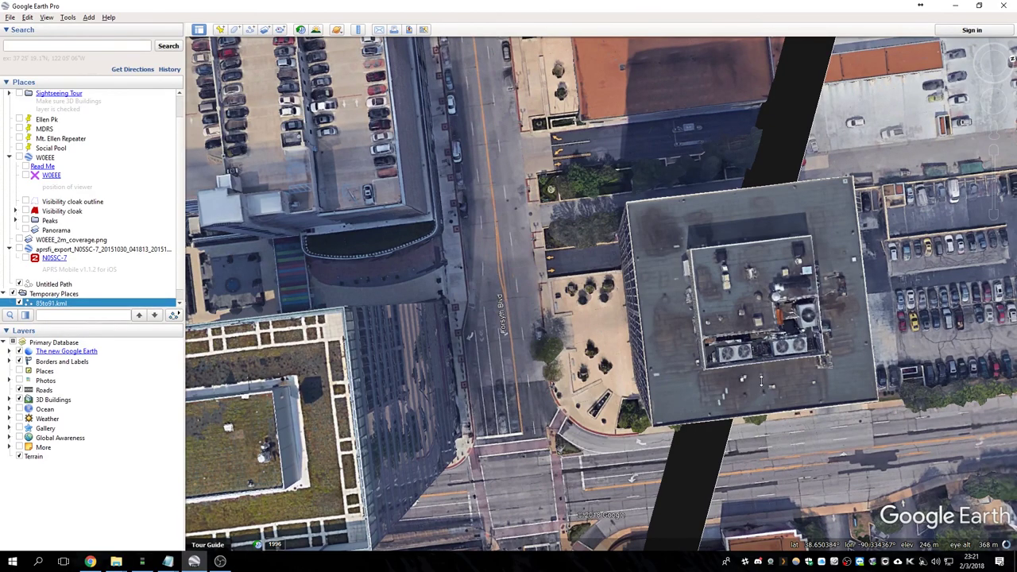
{"action": "middle_click_drag", "start_coordinate": [761, 381], "coordinate": [747, 544]}
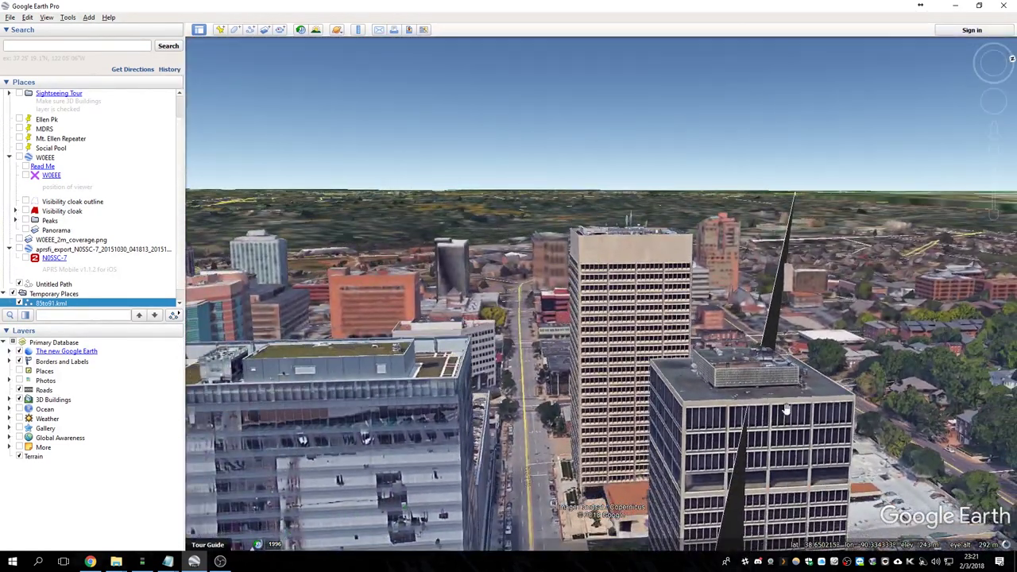
{"action": "middle_click_drag", "start_coordinate": [785, 409], "coordinate": [769, 367]}
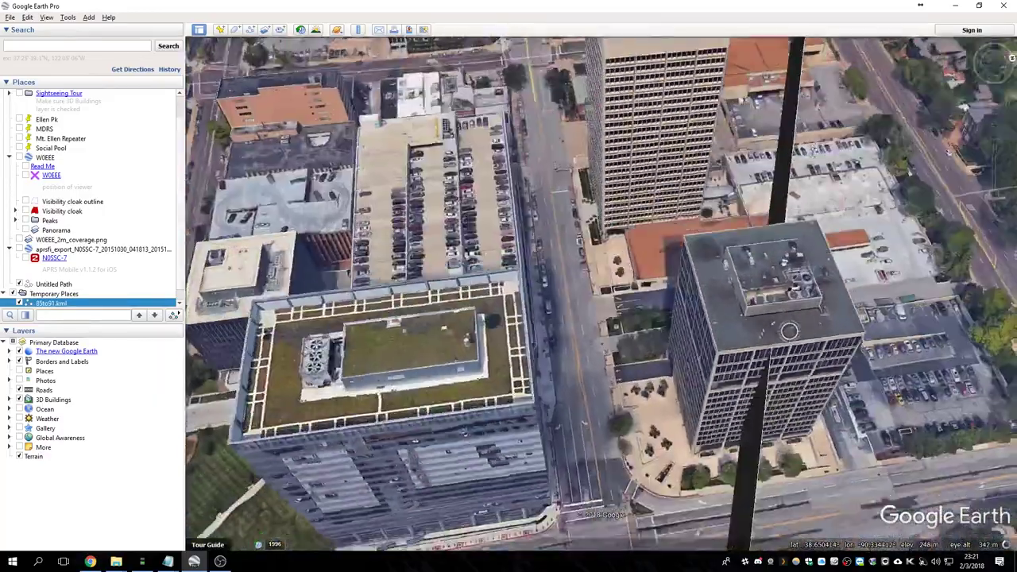
{"action": "middle_click_drag", "start_coordinate": [789, 331], "coordinate": [968, 142]}
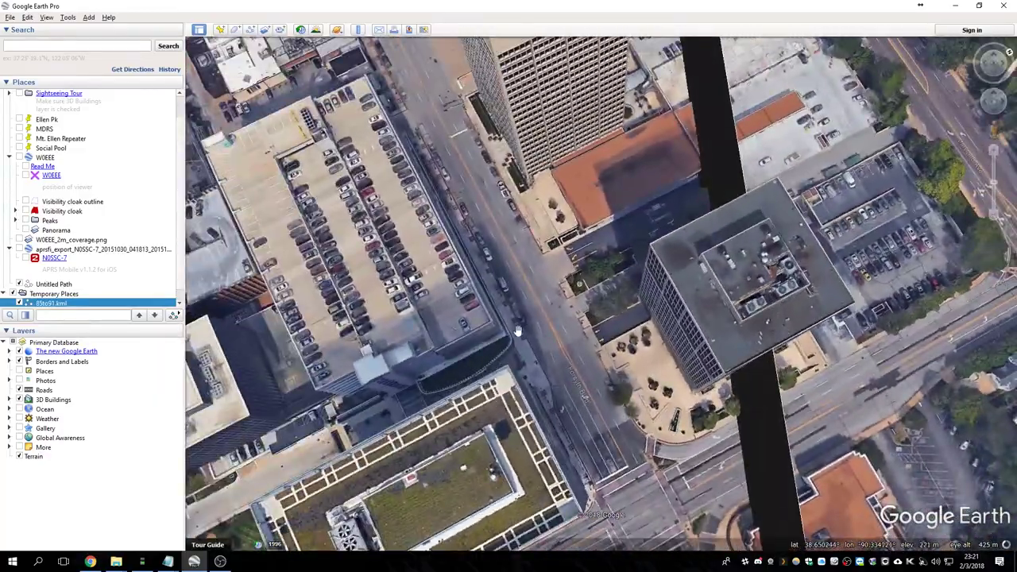
{"action": "middle_click_drag", "start_coordinate": [517, 330], "coordinate": [687, 88]}
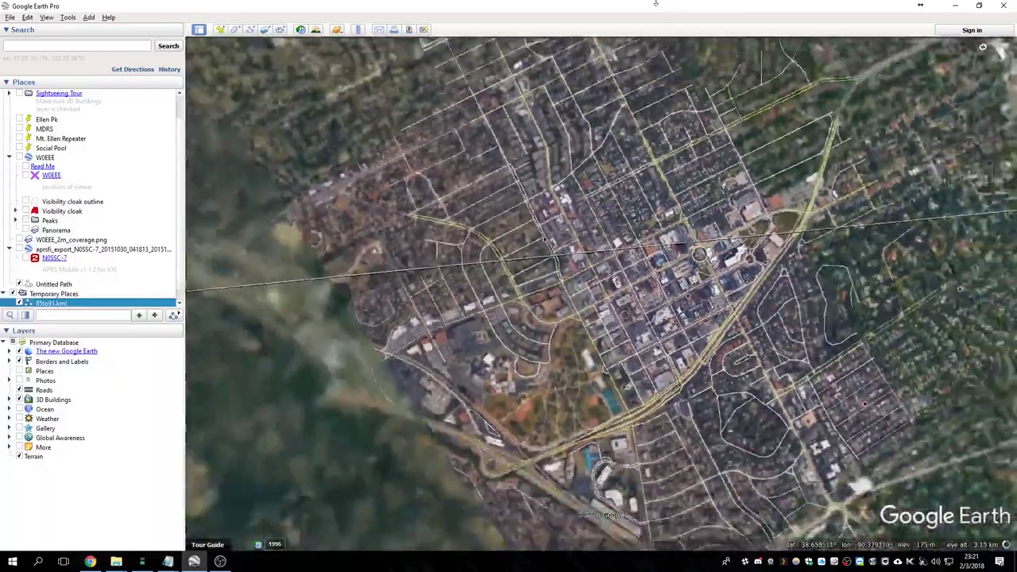
View the whole line between the two rooftops within the wider St. Louis area
{"action": "right_click_drag", "start_coordinate": [656, 2], "coordinate": [654, 4]}
{"action": "right_click_drag", "start_coordinate": [688, 244], "coordinate": [665, 228]}
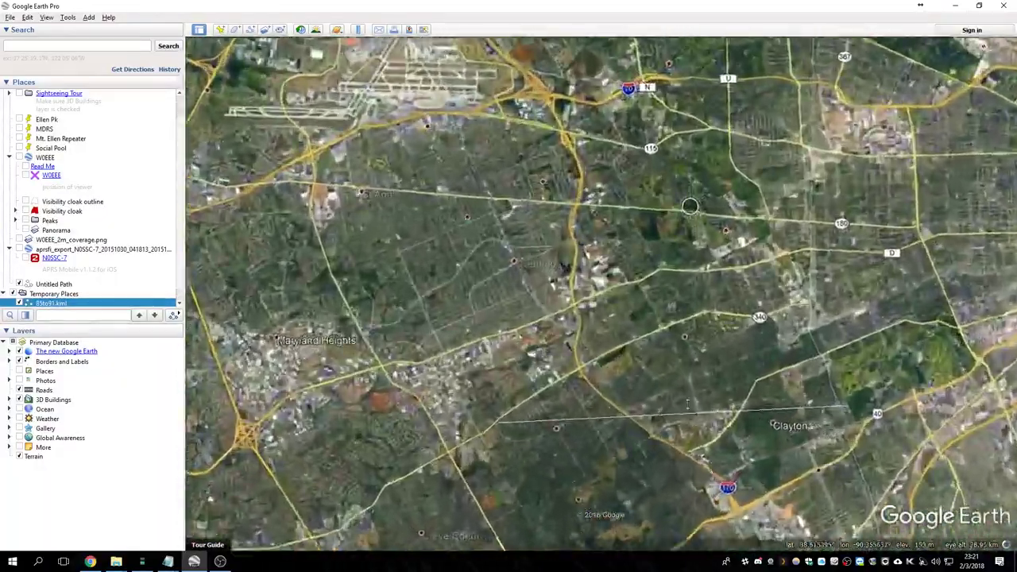
{"action": "left_click_drag", "start_coordinate": [689, 405], "coordinate": [674, 131]}
{"action": "right_click_drag", "start_coordinate": [569, 179], "coordinate": [577, 192]}
{"action": "left_click_drag", "start_coordinate": [526, 231], "coordinate": [668, 289]}
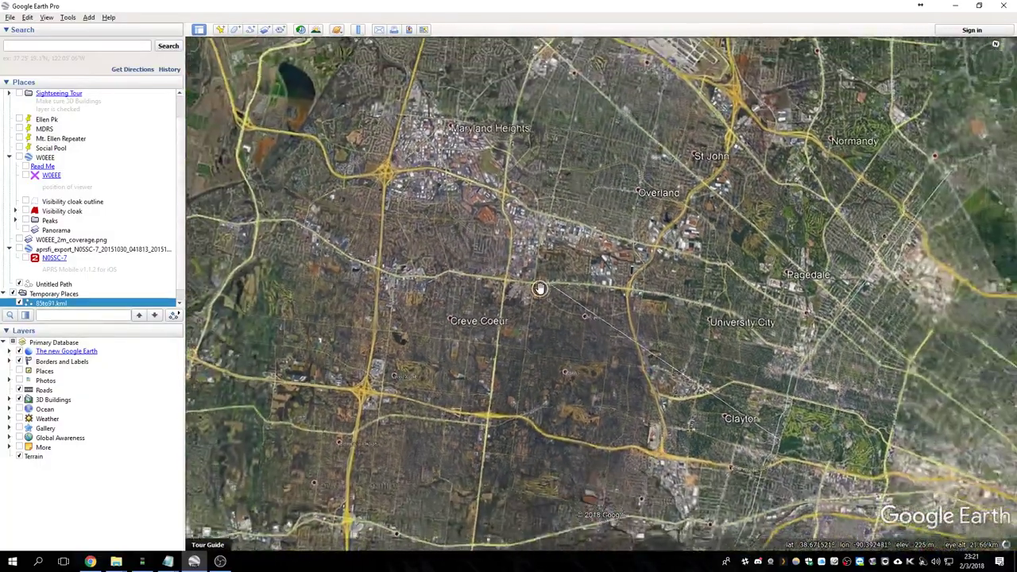
{"action": "scroll", "coordinate": [540, 288], "scroll_direction": "down", "scroll_amount": 2}
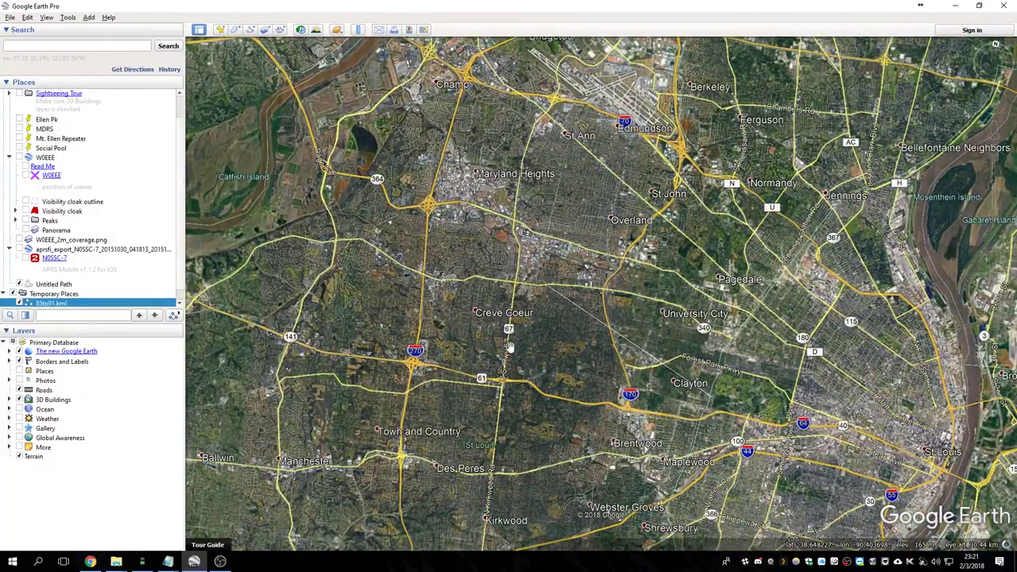